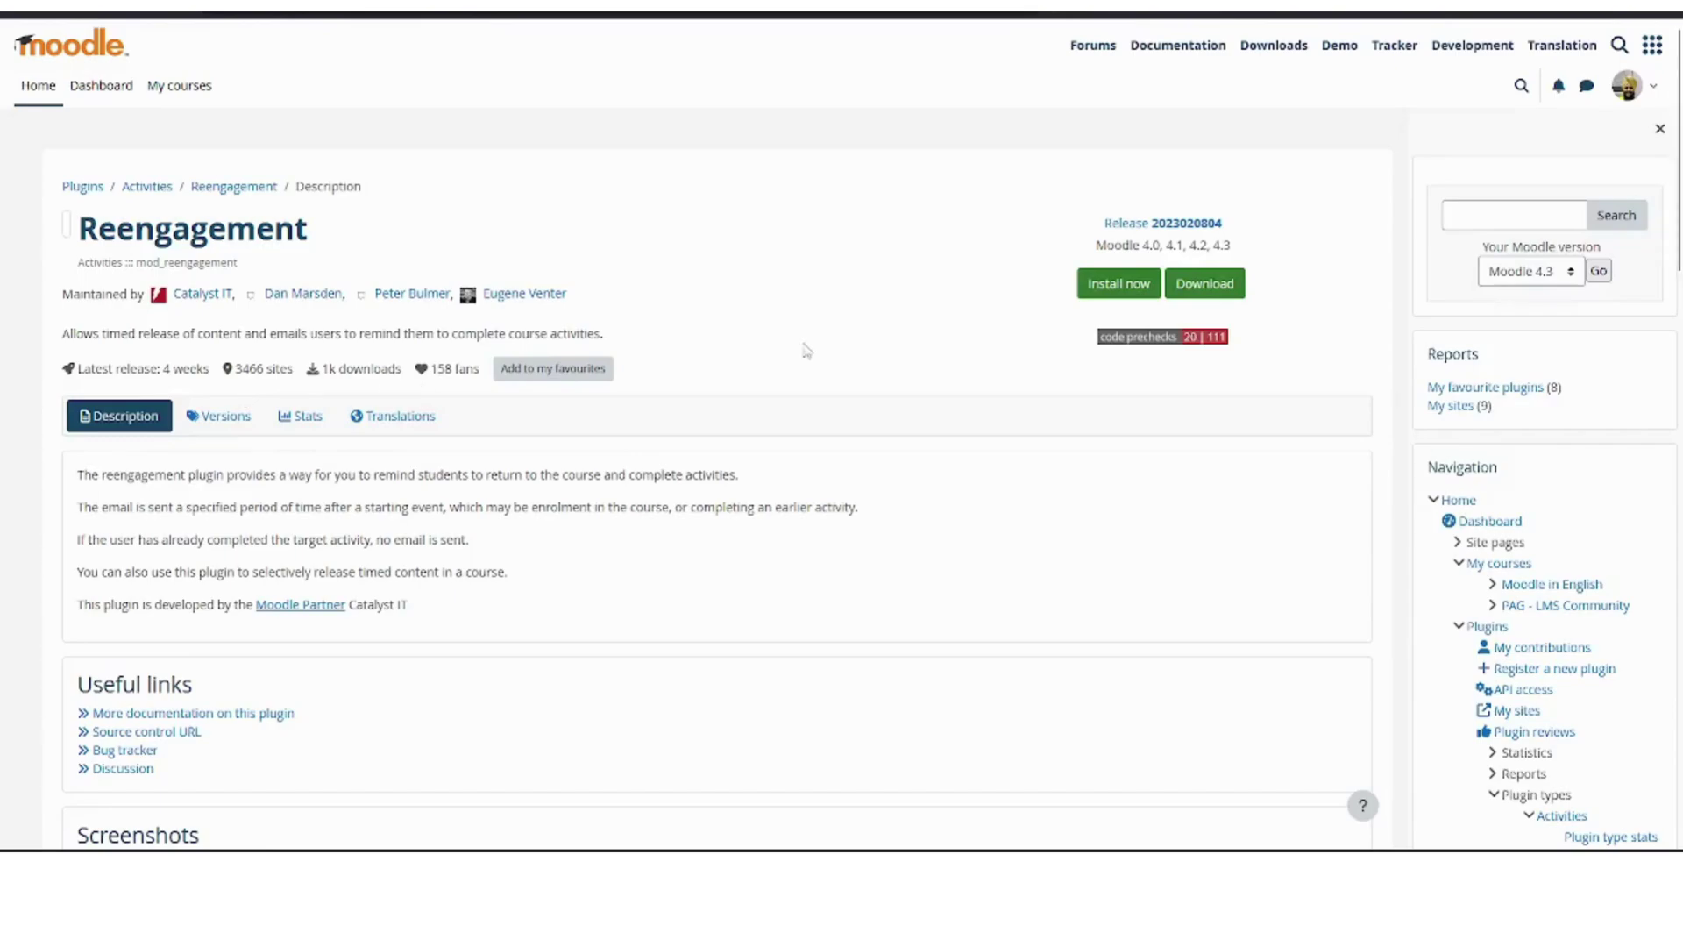
- Download the Reengagement plugin package, reusing the existing file, and dismiss the completion notice
left_click(1205, 302)
left_click(804, 434)
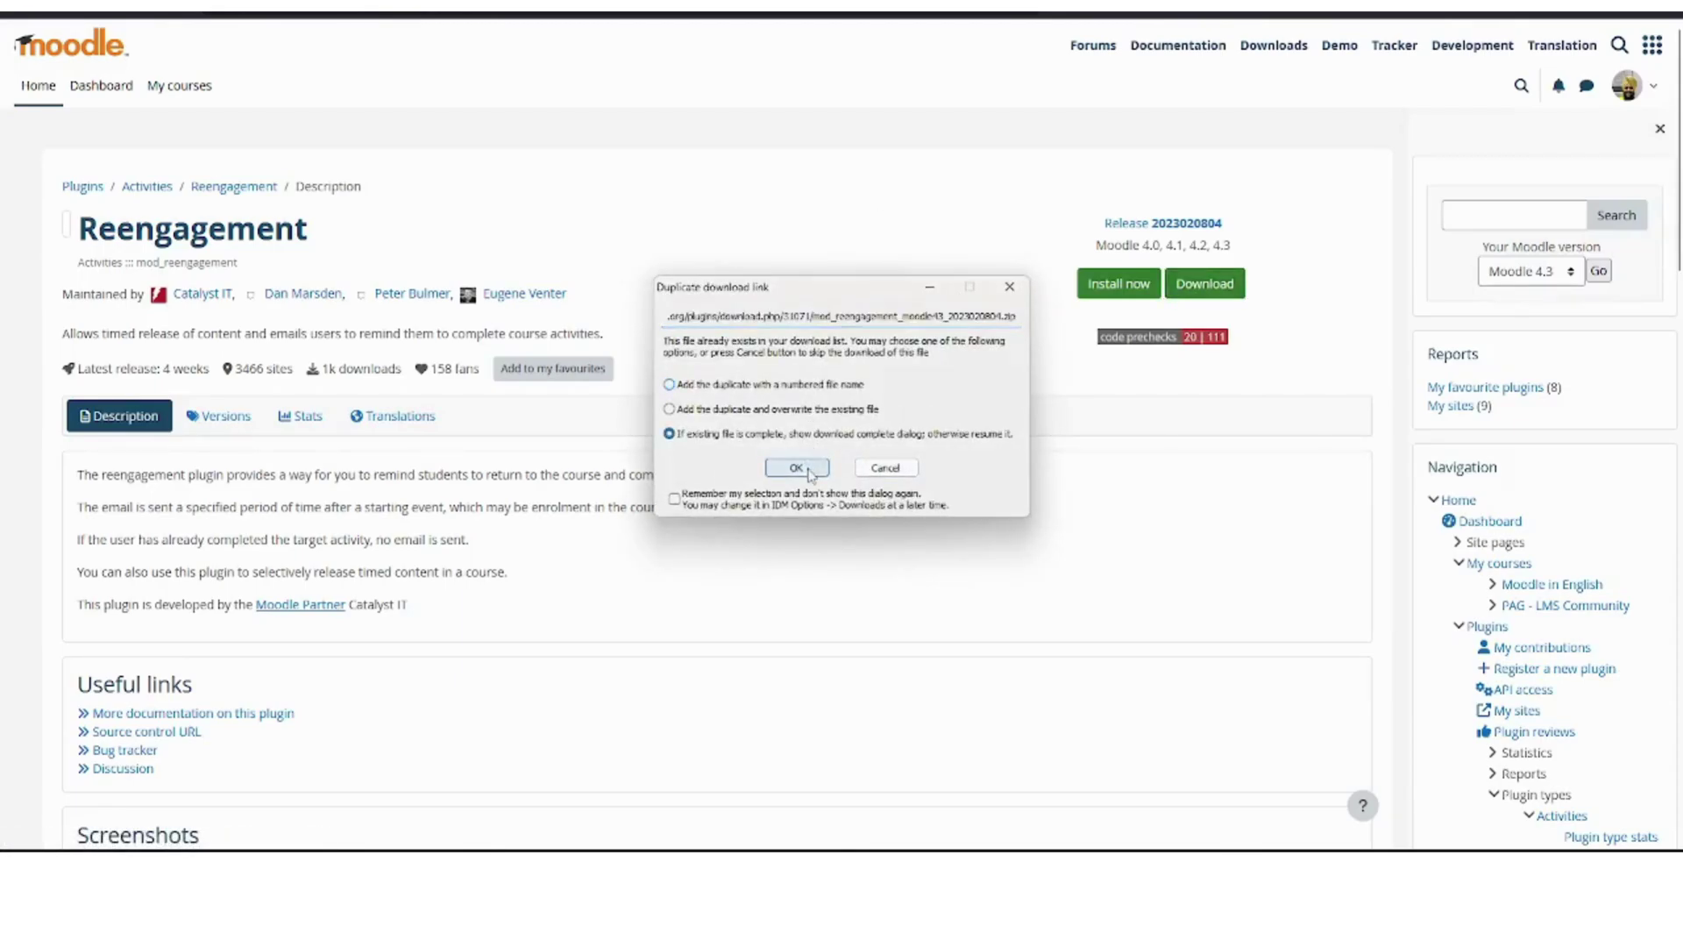
left_click(797, 467)
left_click(873, 461)
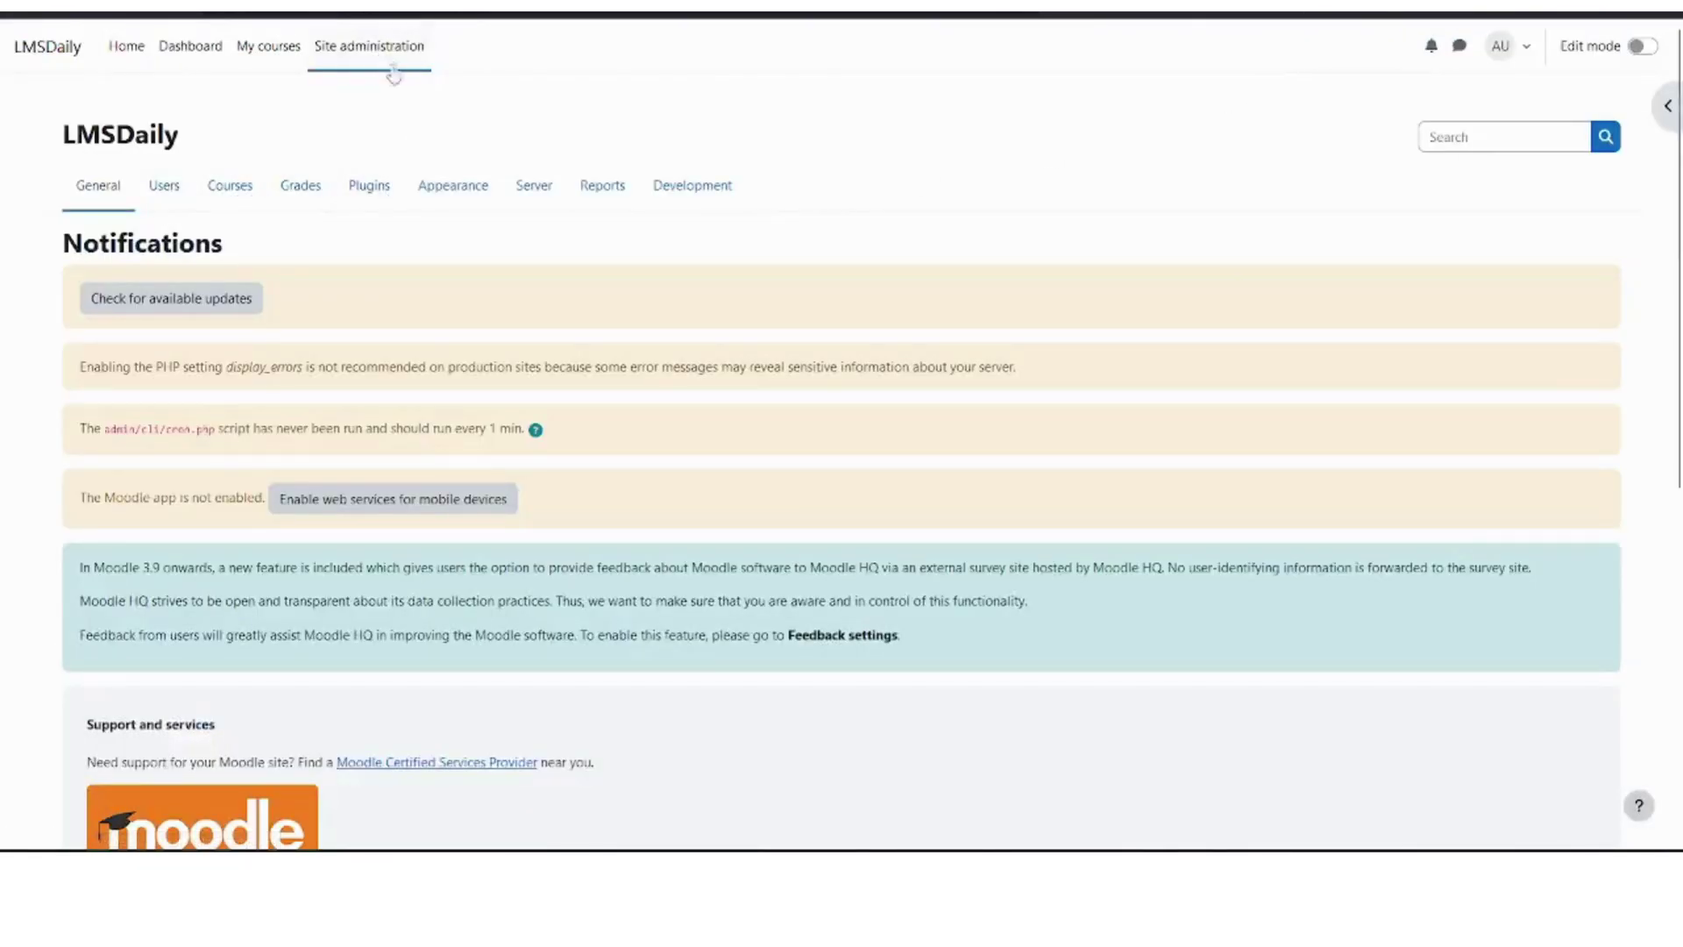
- Upload the Reengagement ZIP via Install plugins and proceed past successful validation
left_click(373, 196)
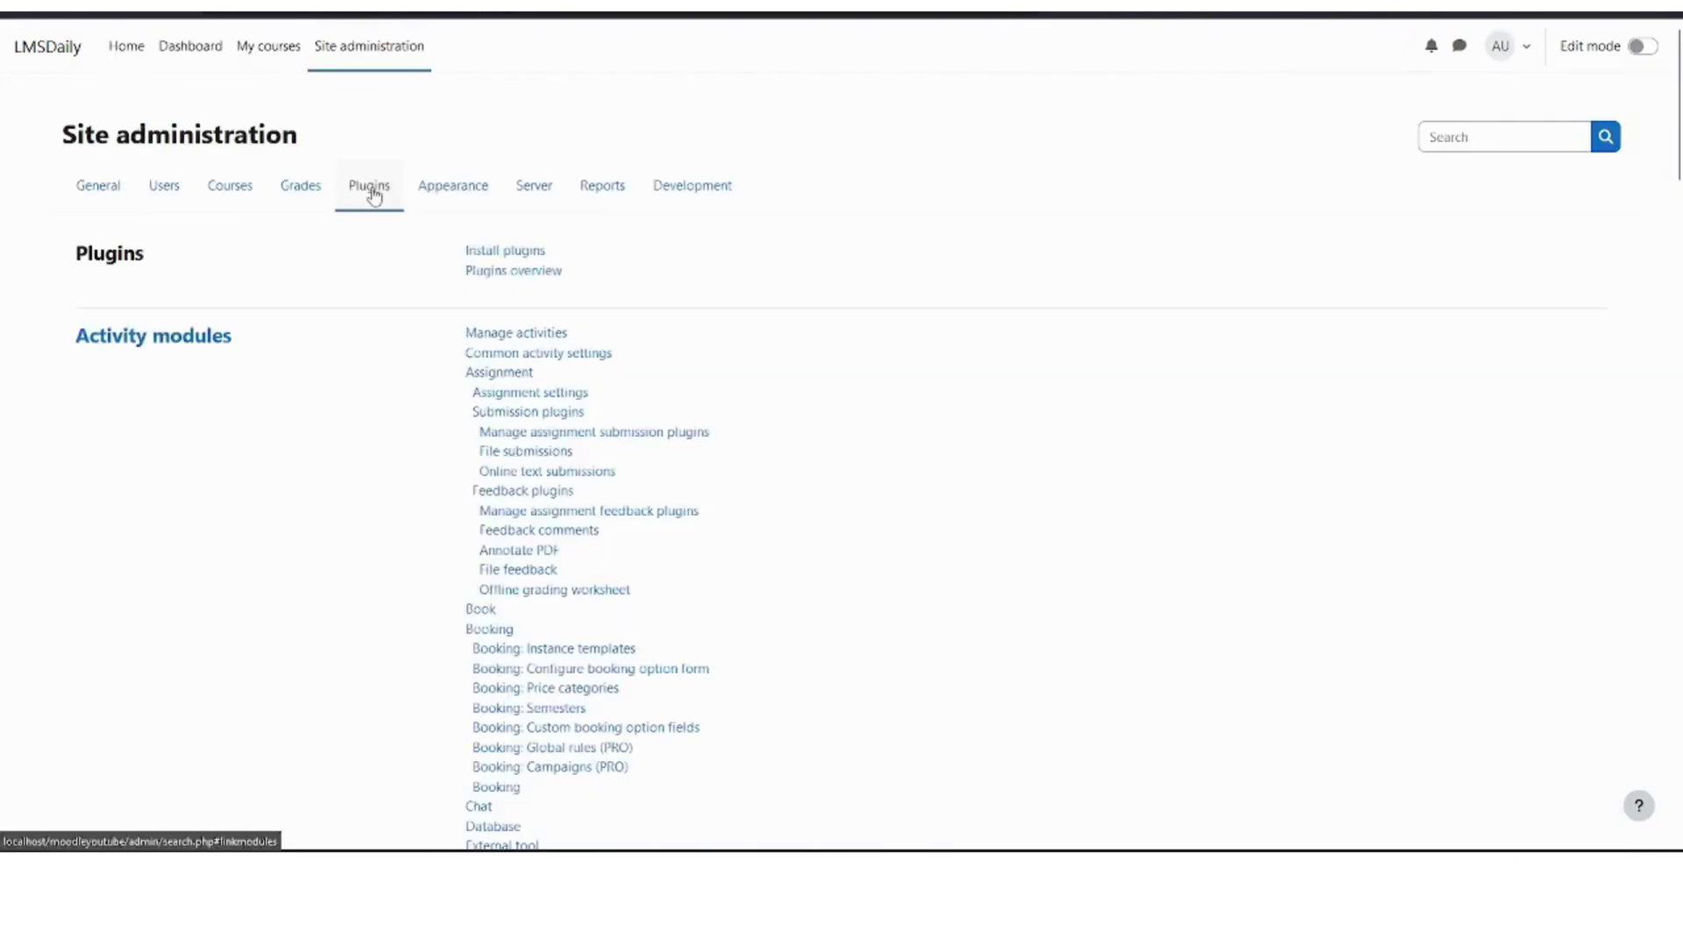
left_click(485, 252)
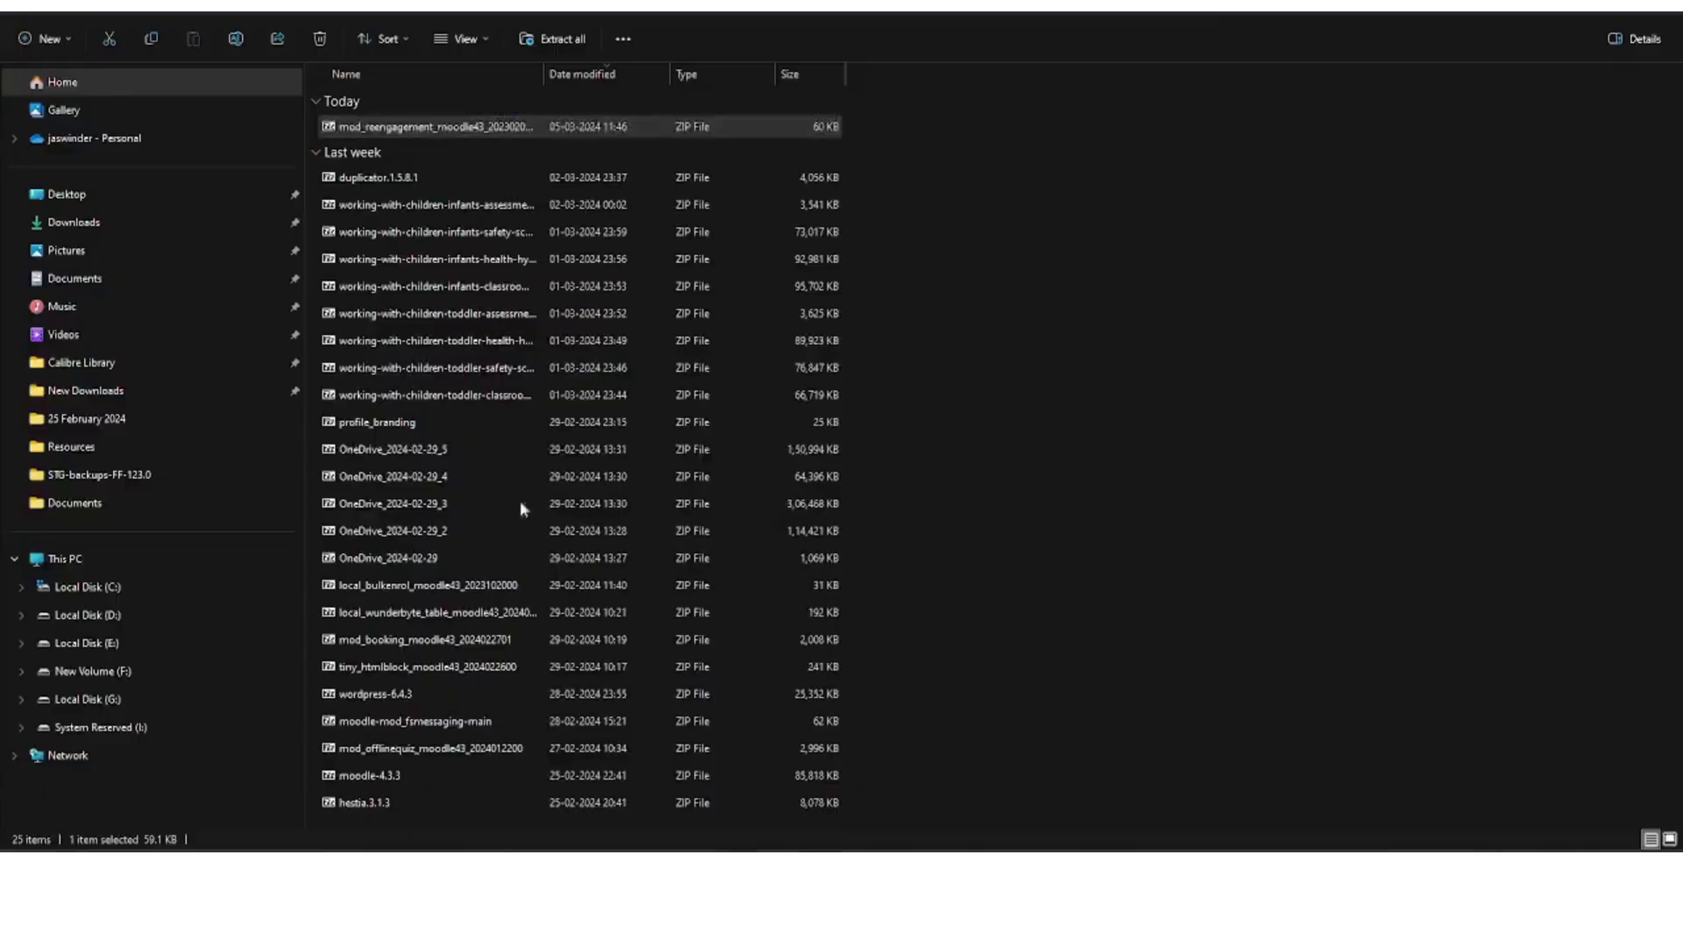
left_click_drag(513, 125, 539, 453)
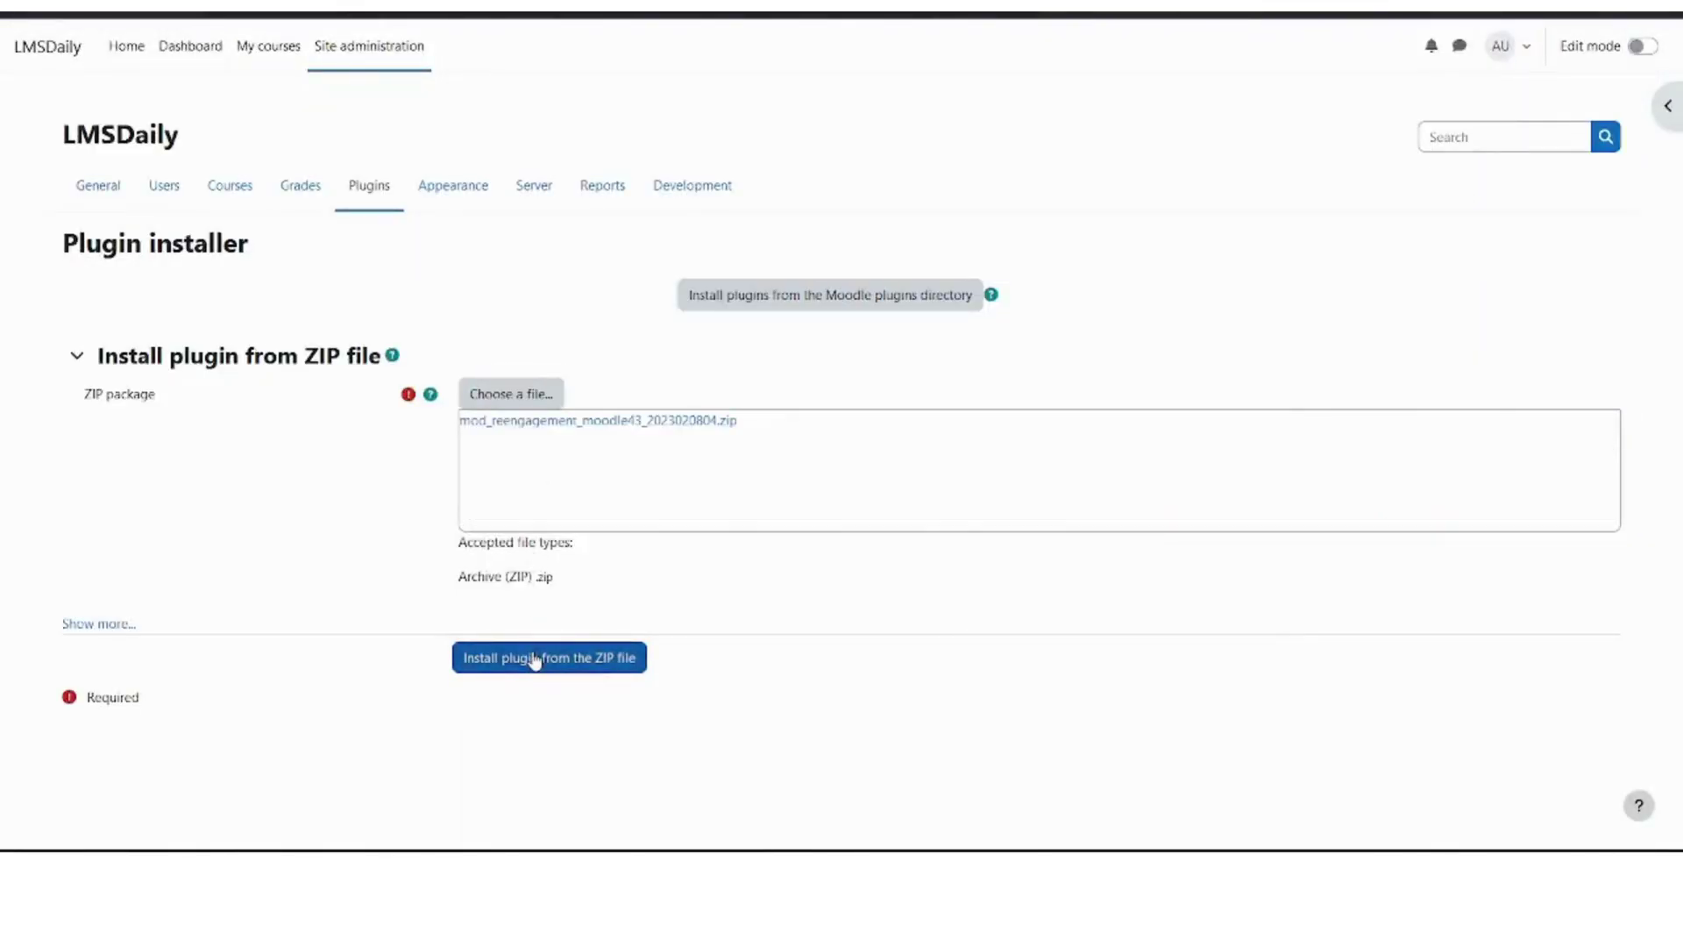
left_click(534, 657)
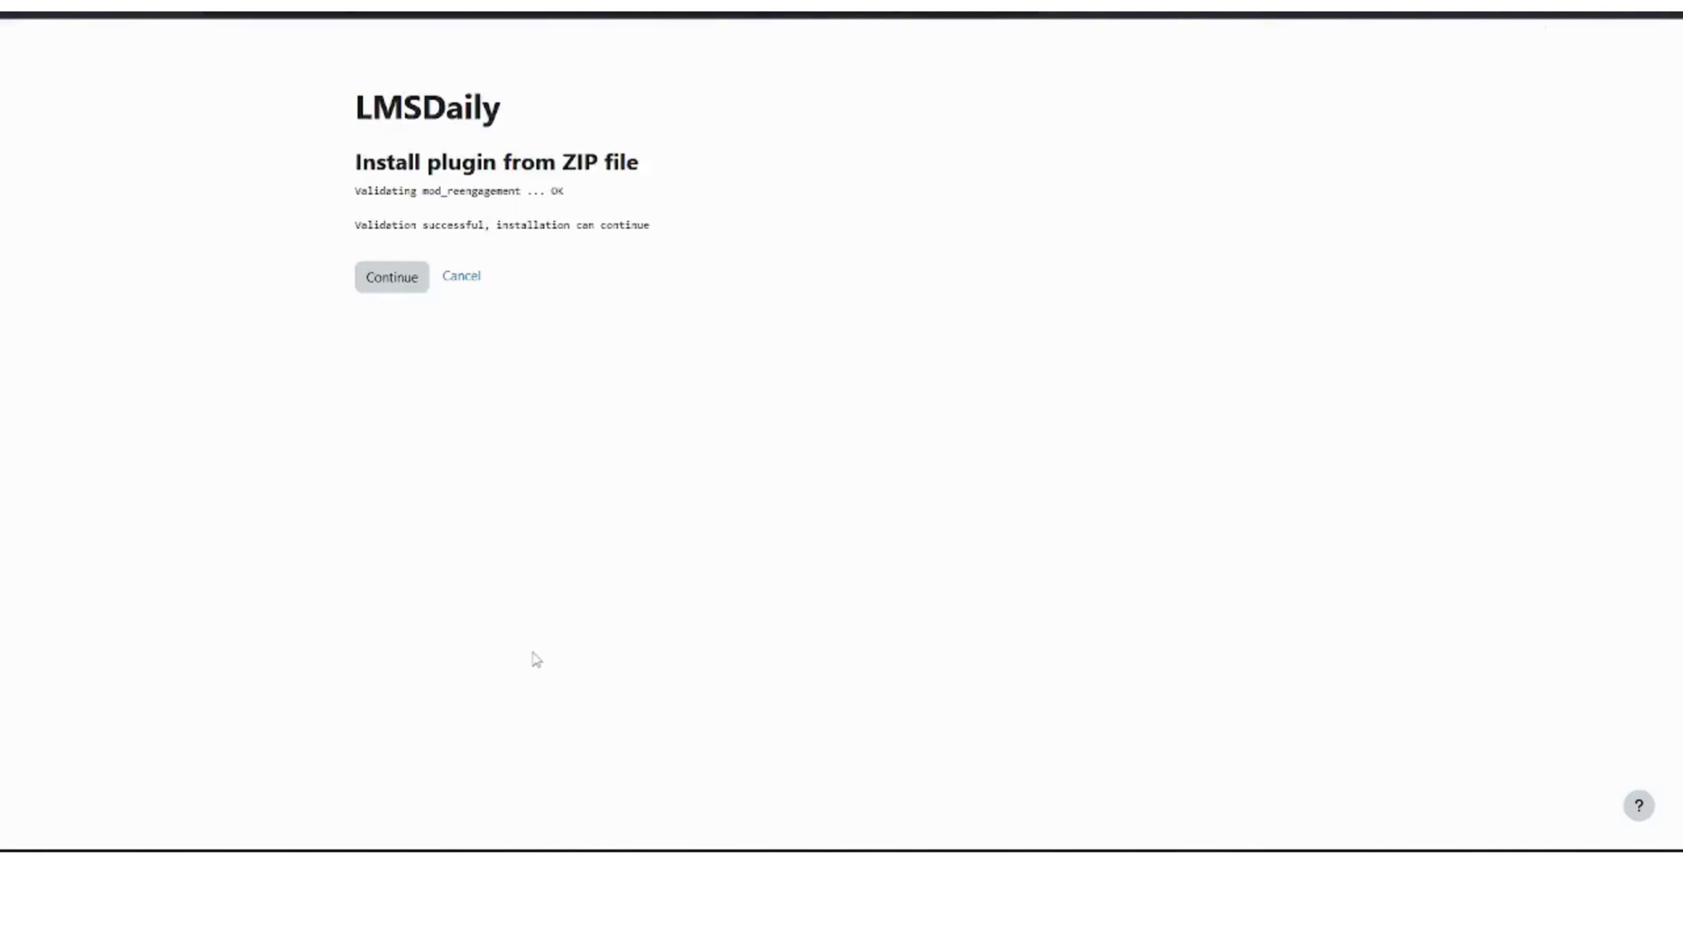
left_click(385, 299)
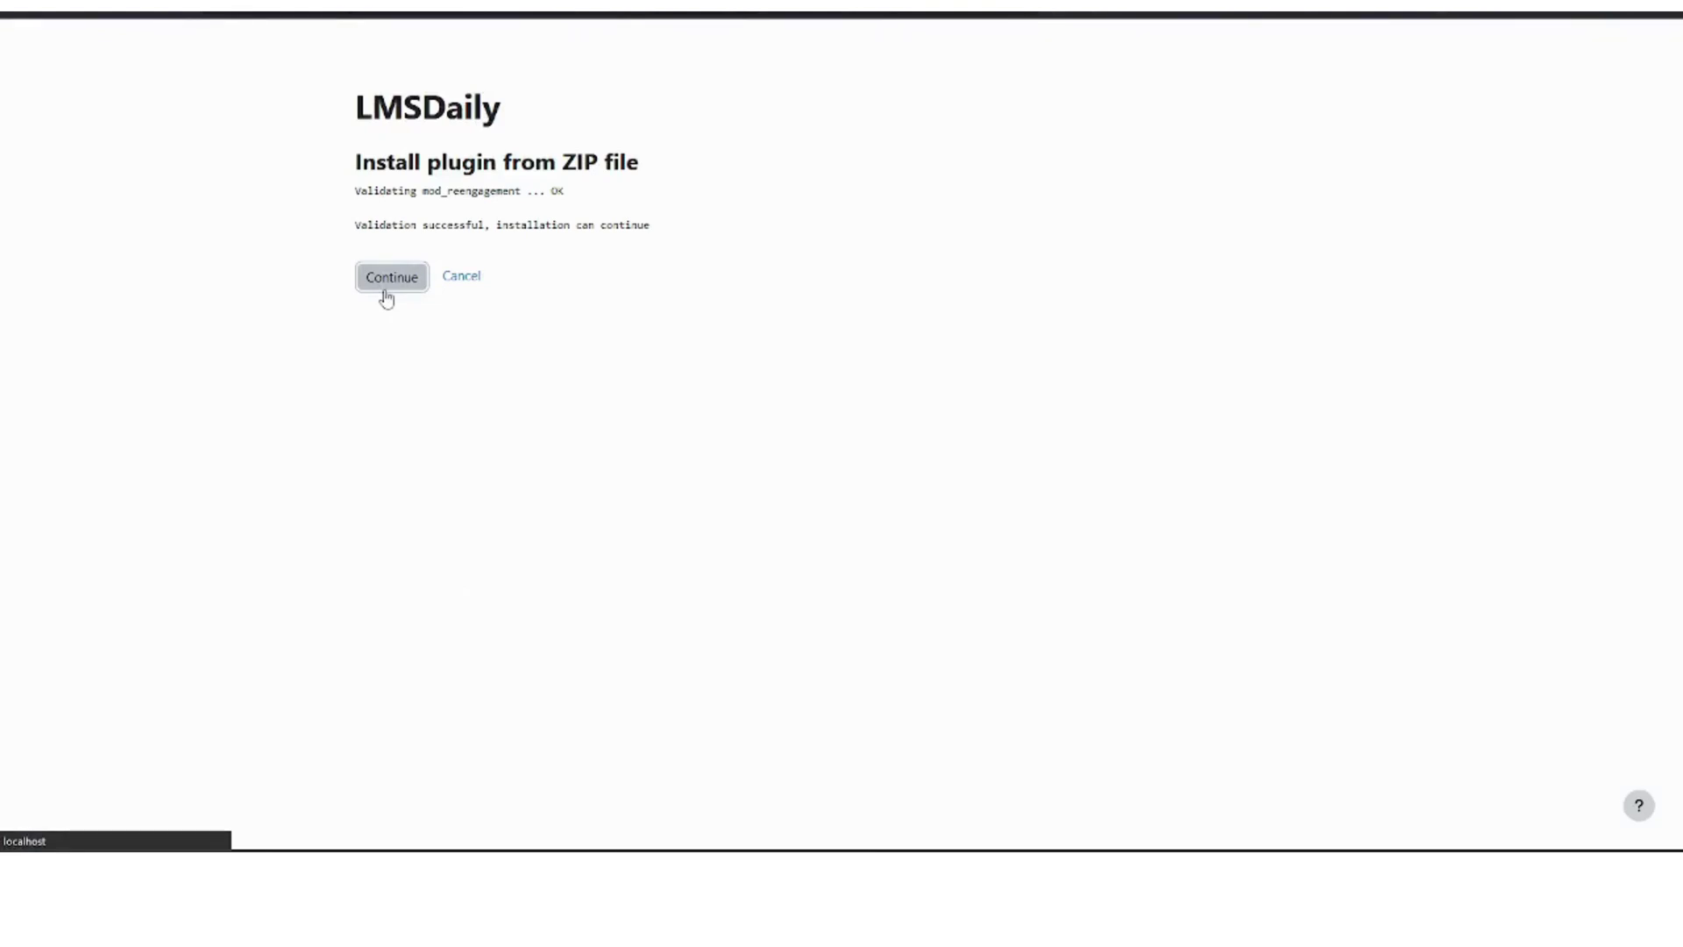
scroll(611, 514, "down", 10)
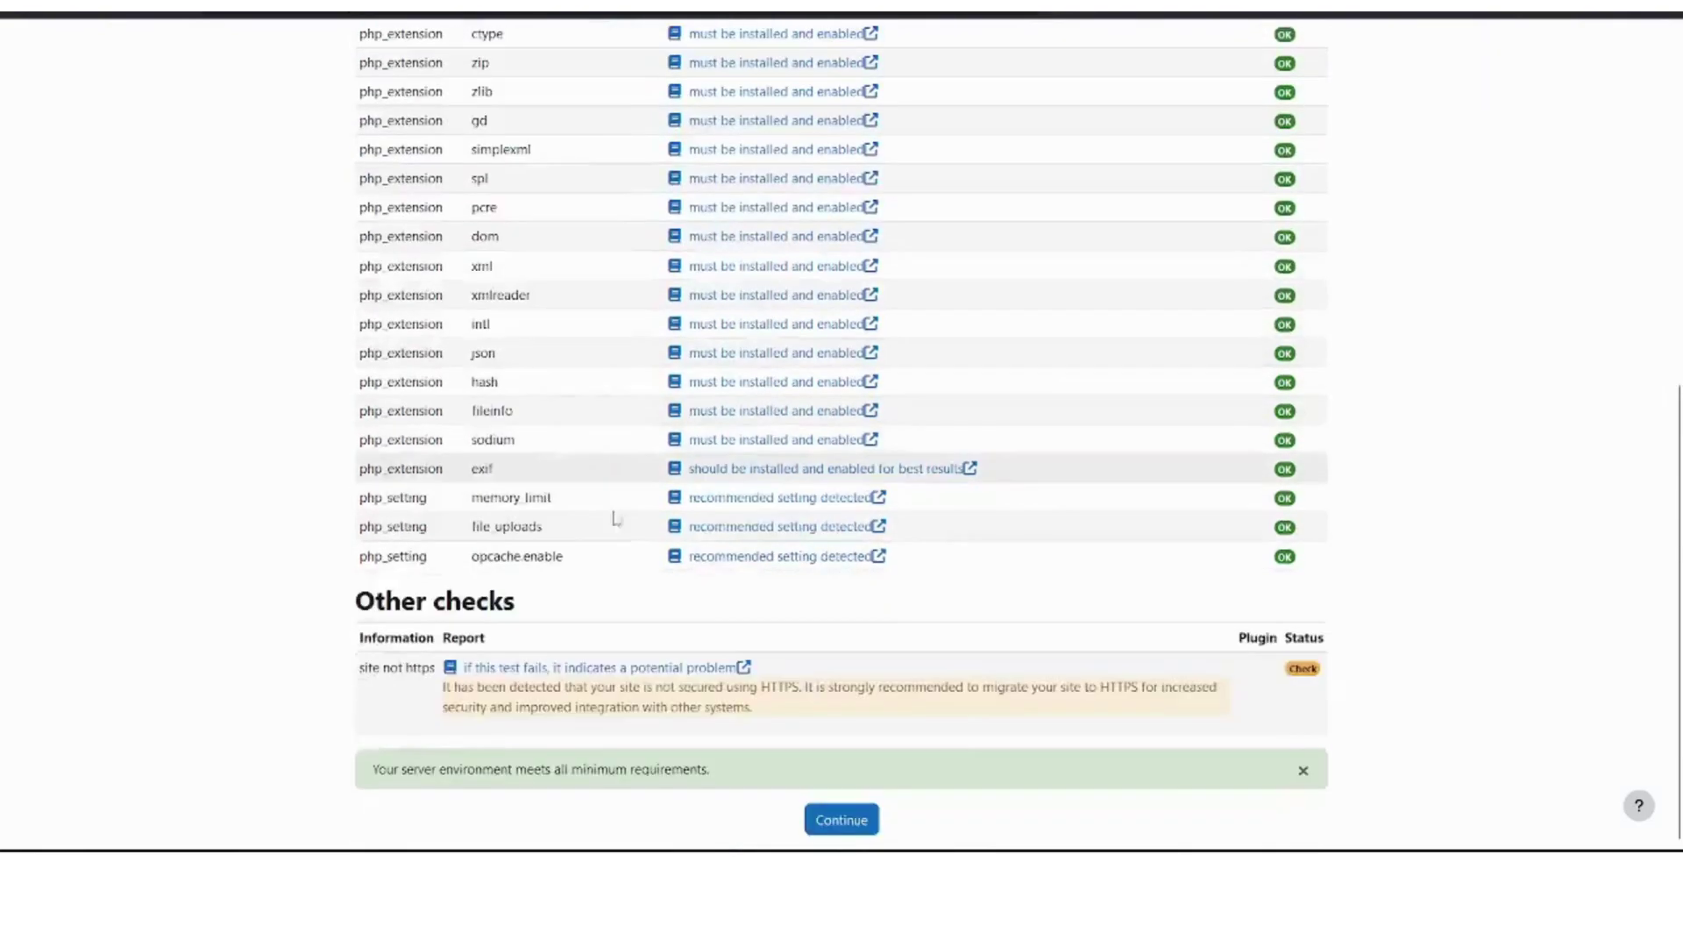
- Accept server checks, upgrade the Moodle database for mod_reengagement, and return to admin notifications
left_click(841, 819)
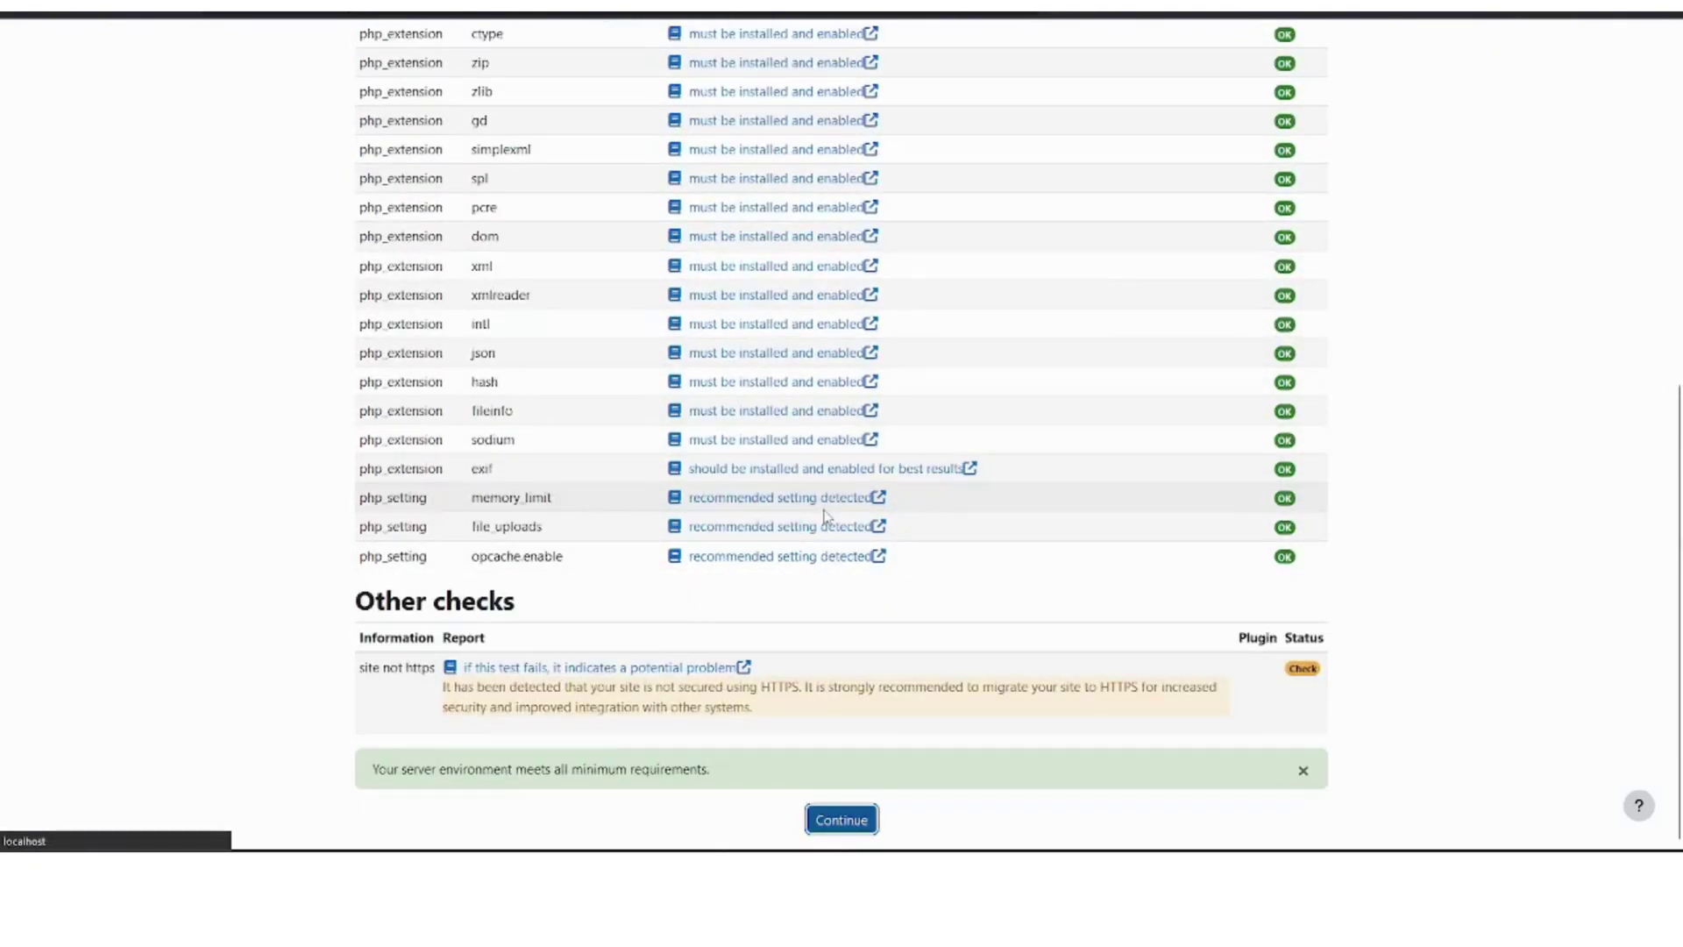
left_click(832, 631)
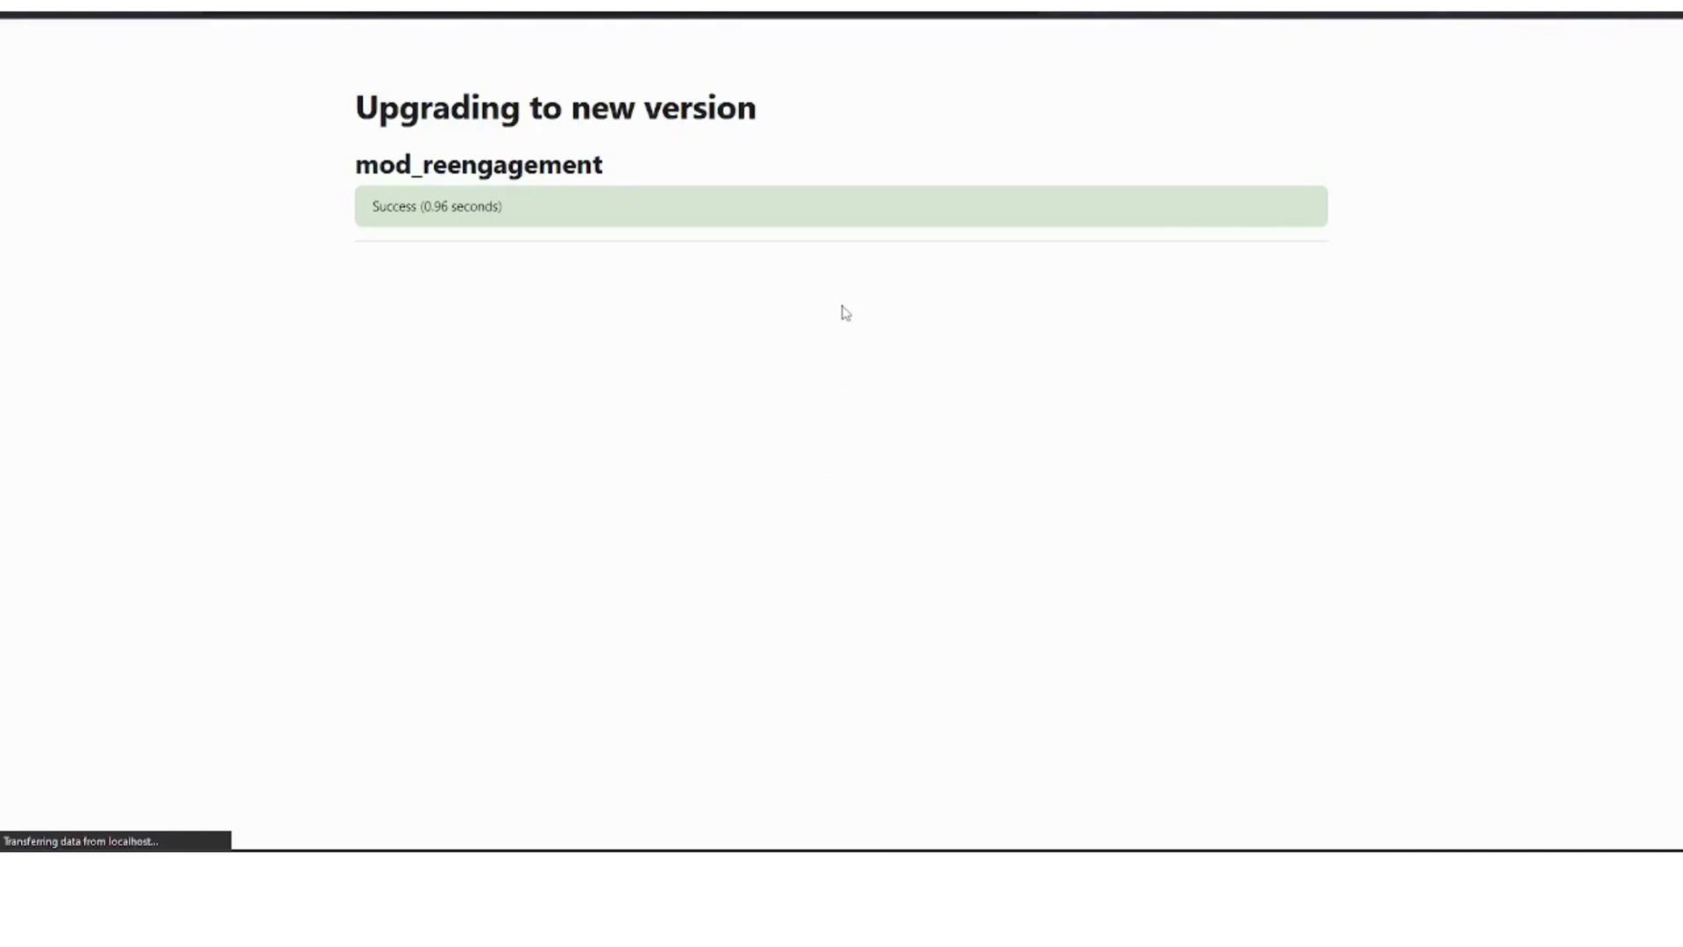
left_click(838, 276)
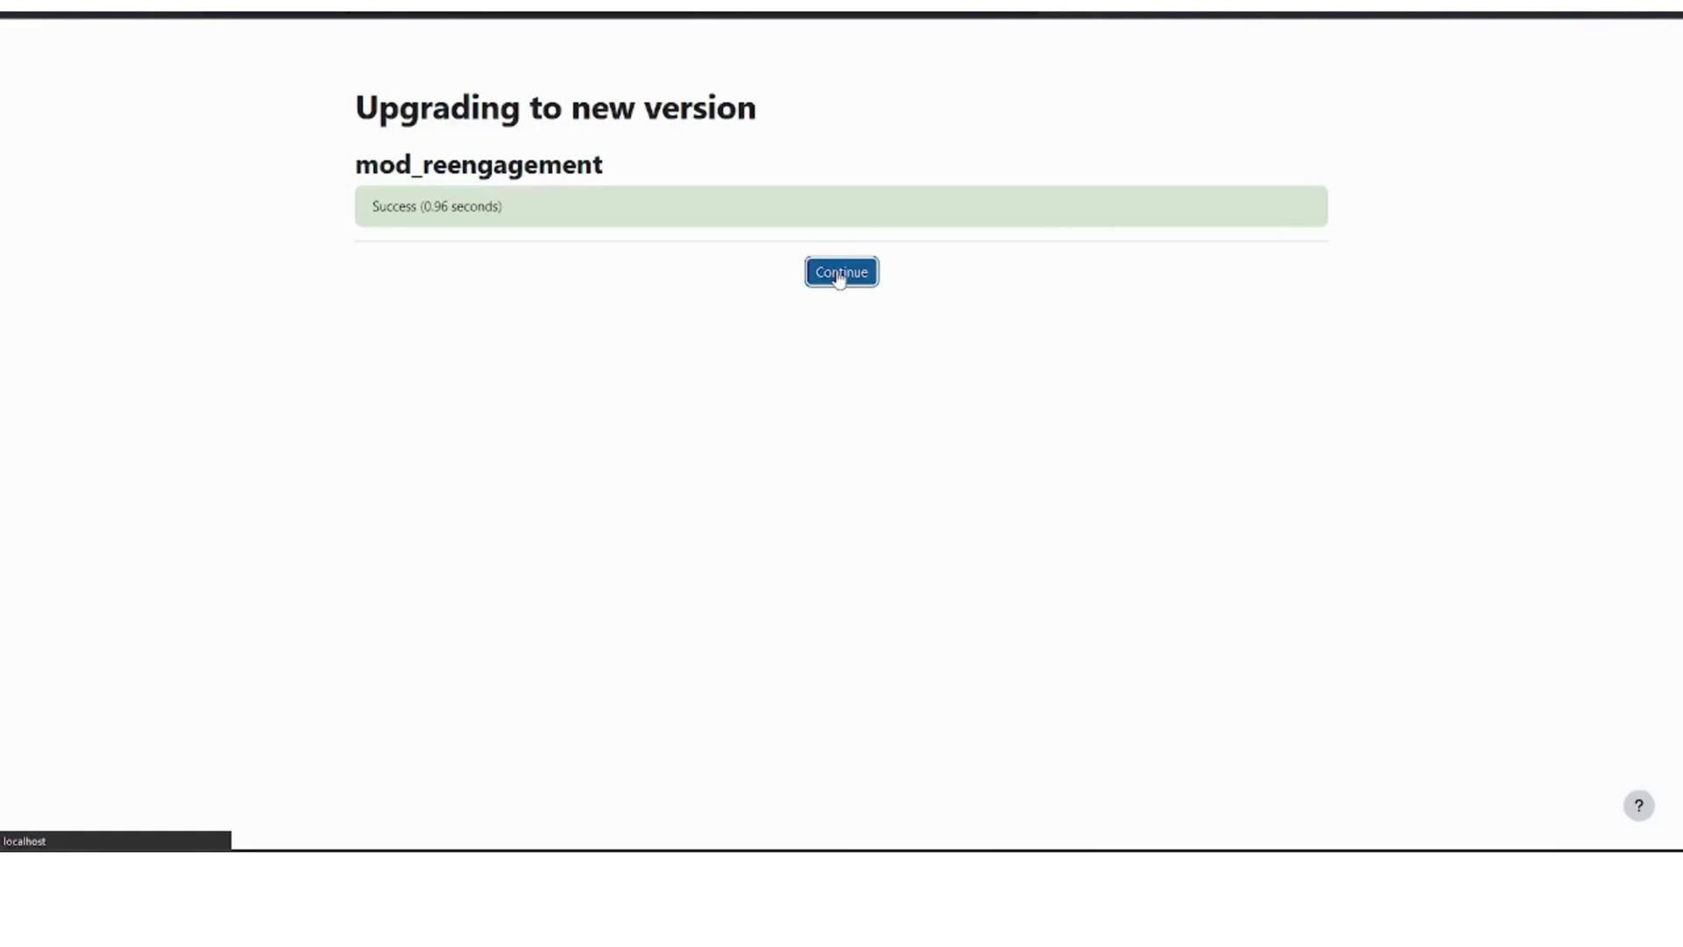
left_click(839, 273)
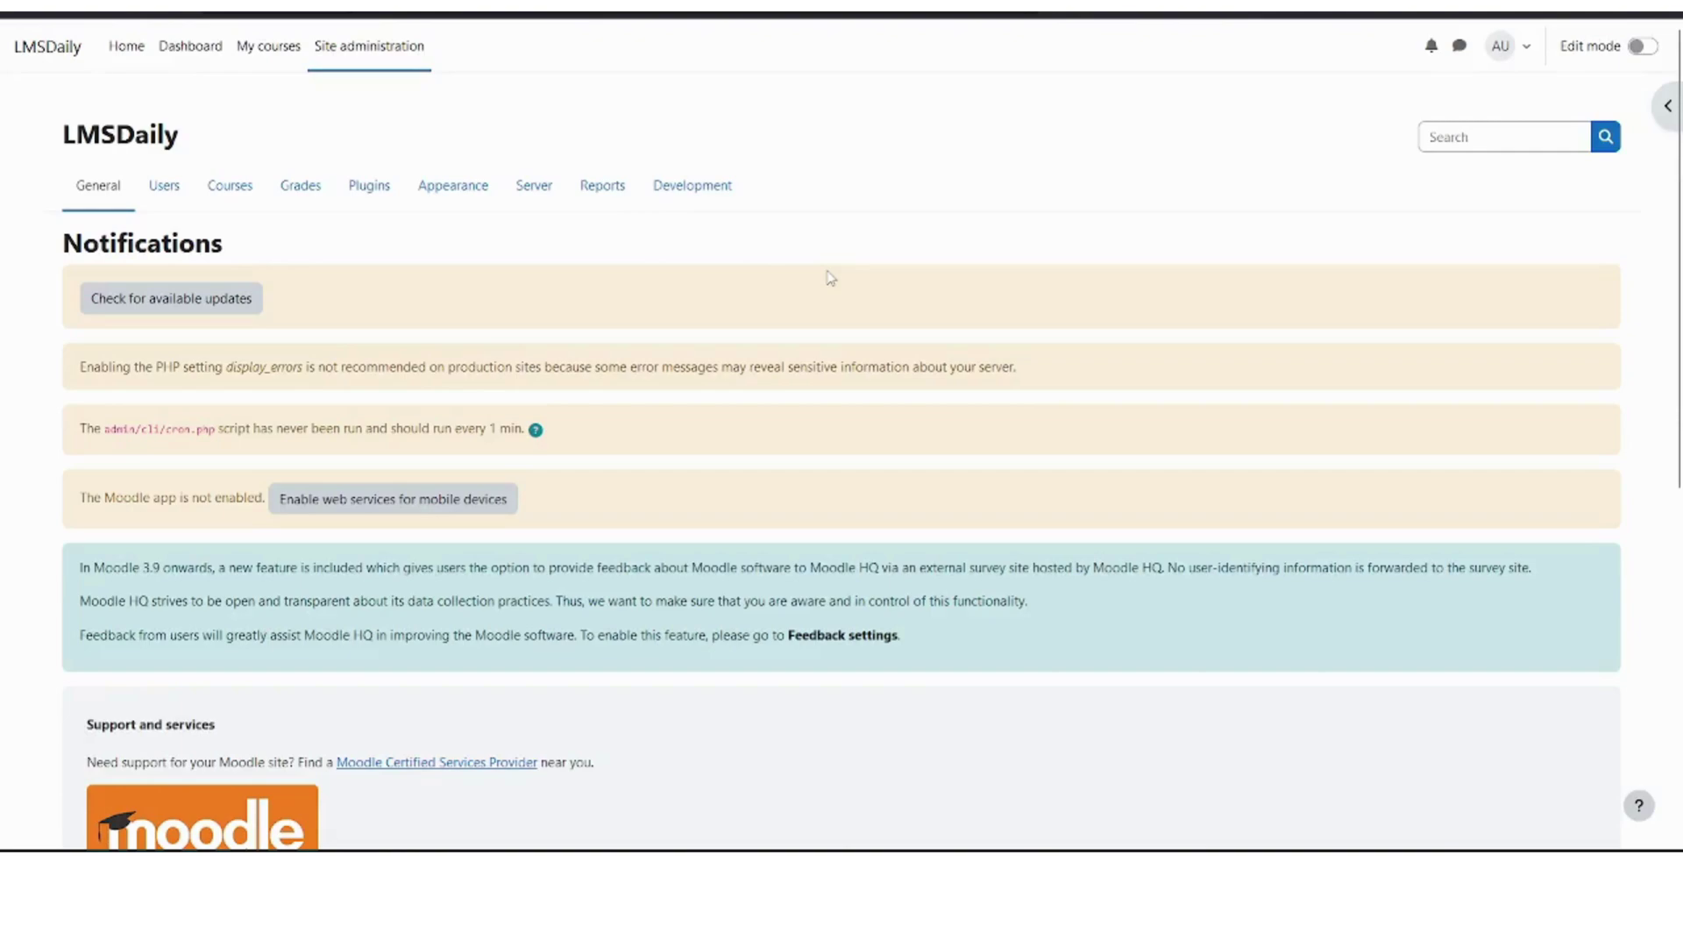
- Enter the Moodle Demo course, enable Edit mode, and start adding an activity to Quizzes
left_click(285, 56)
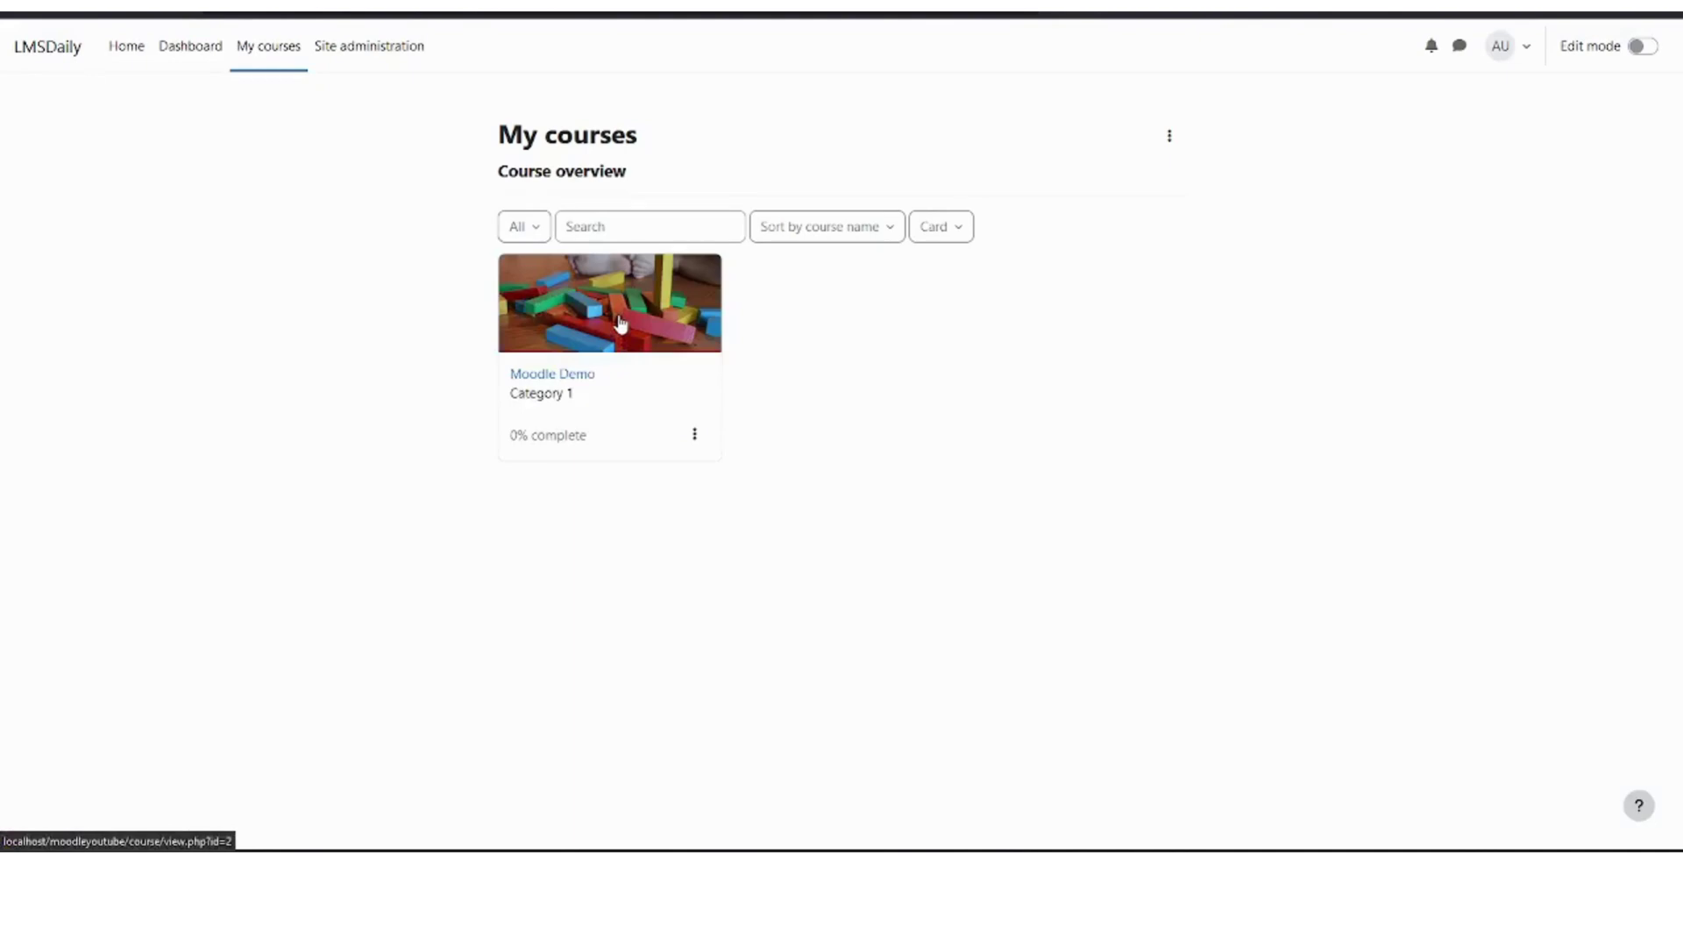
left_click(619, 326)
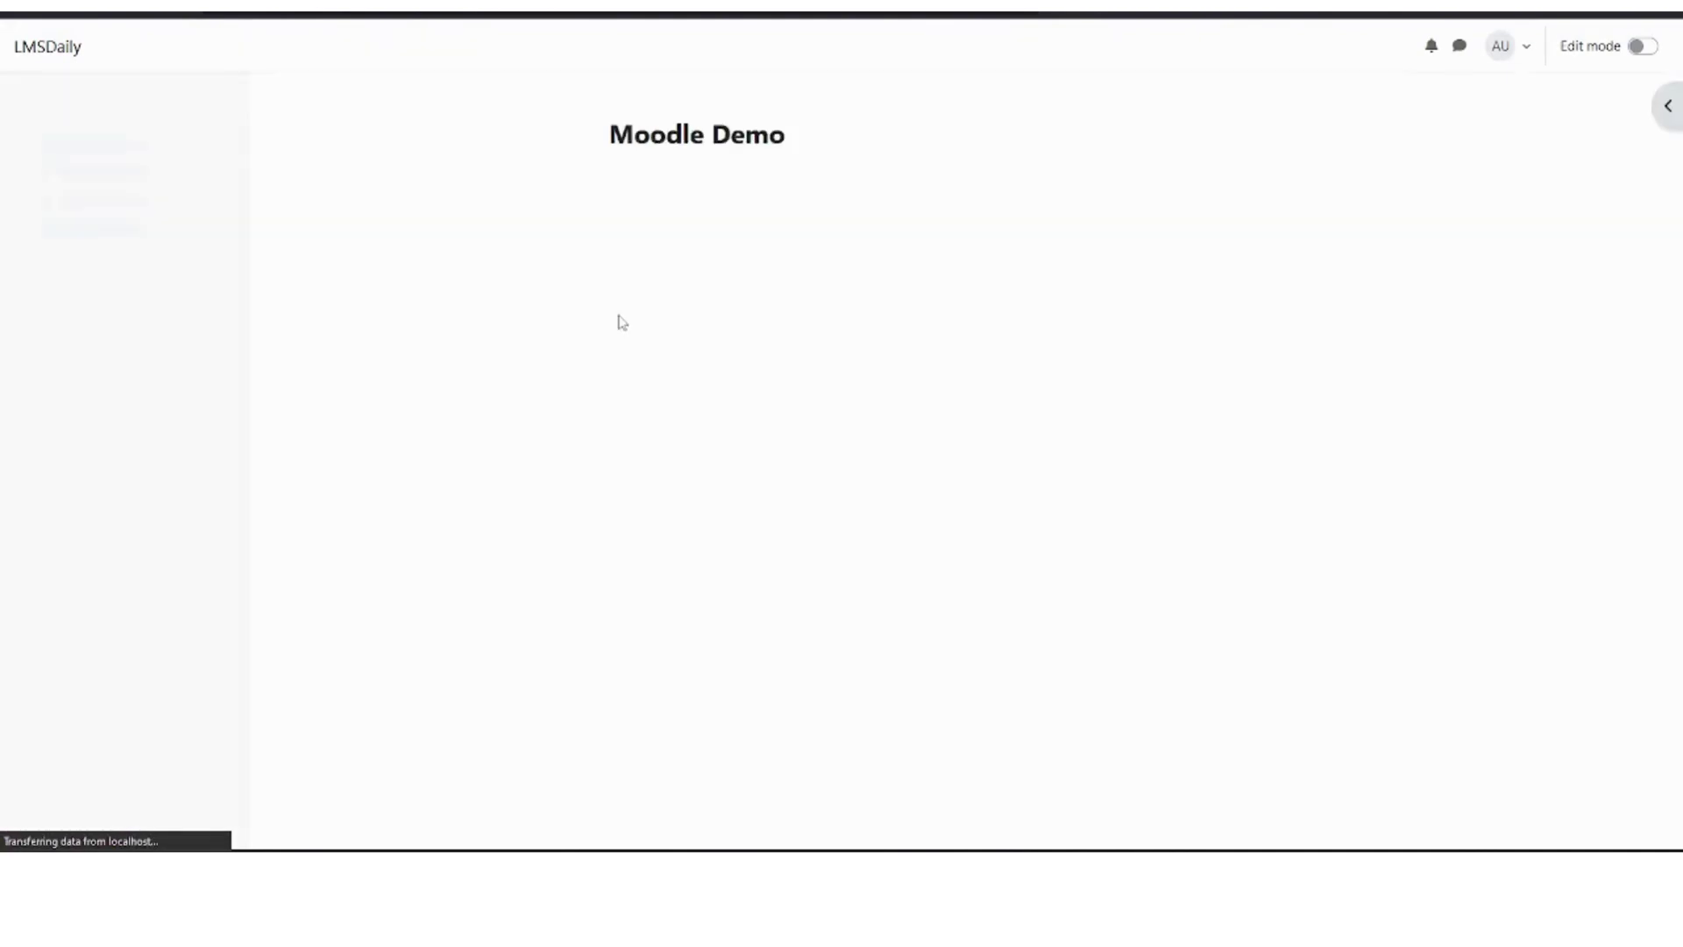
scroll(837, 507, "down", 5)
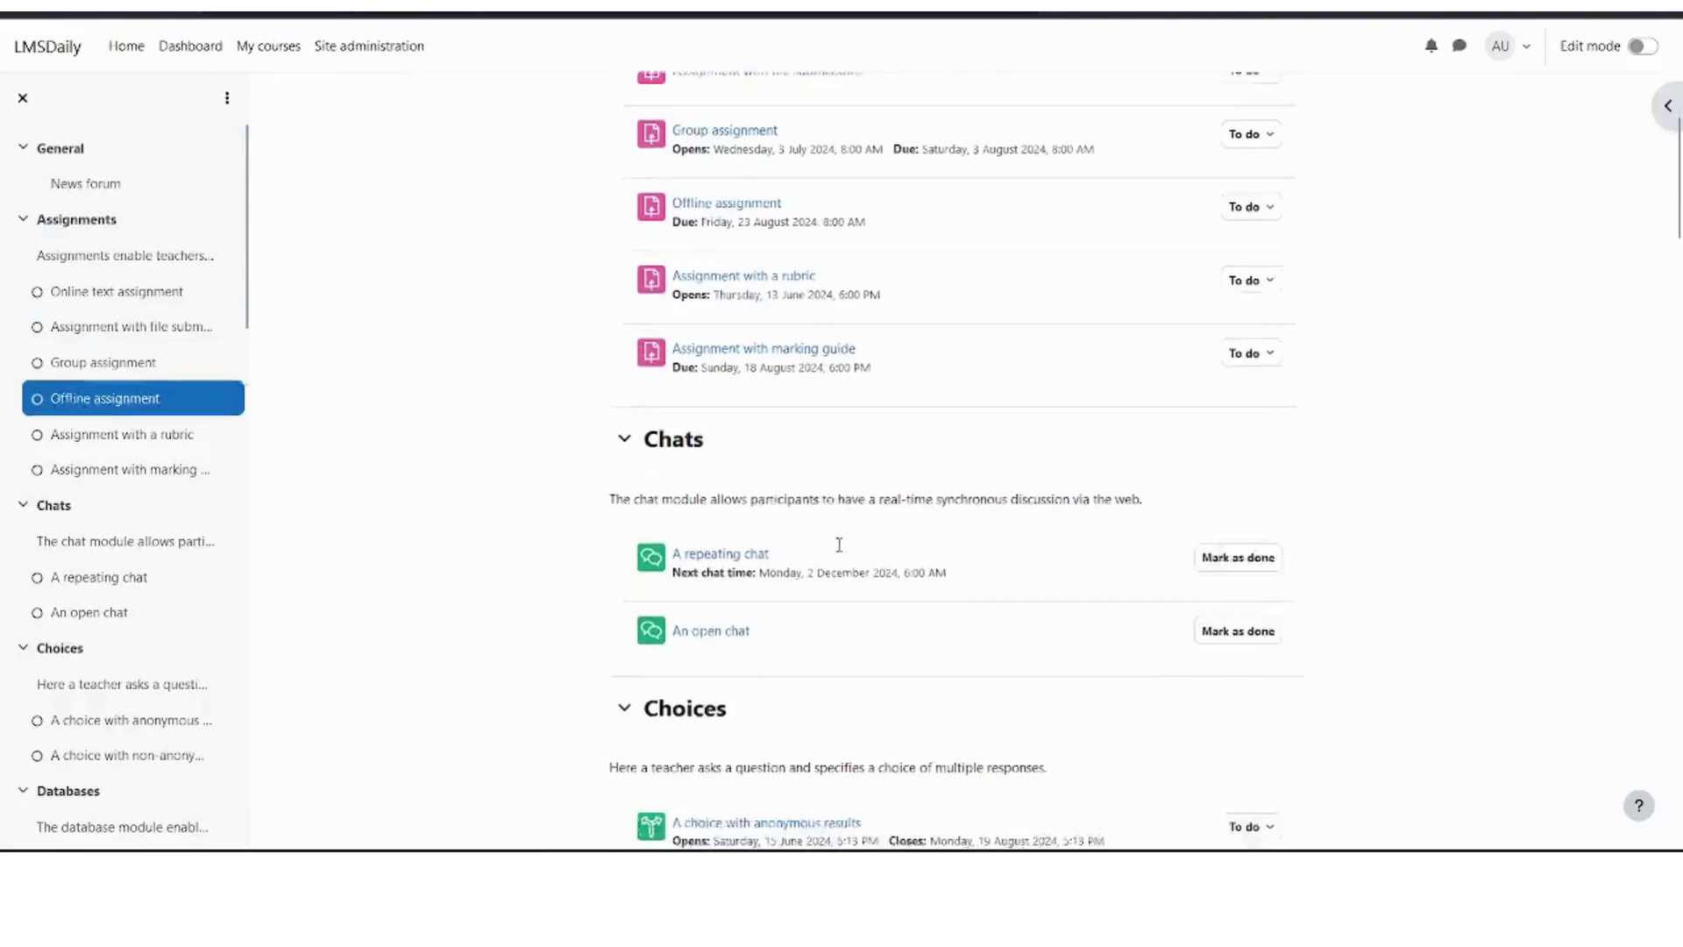
scroll(834, 545, "down", 5)
scroll(839, 552, "down", 5)
scroll(839, 553, "up", 2)
scroll(839, 552, "up", 6)
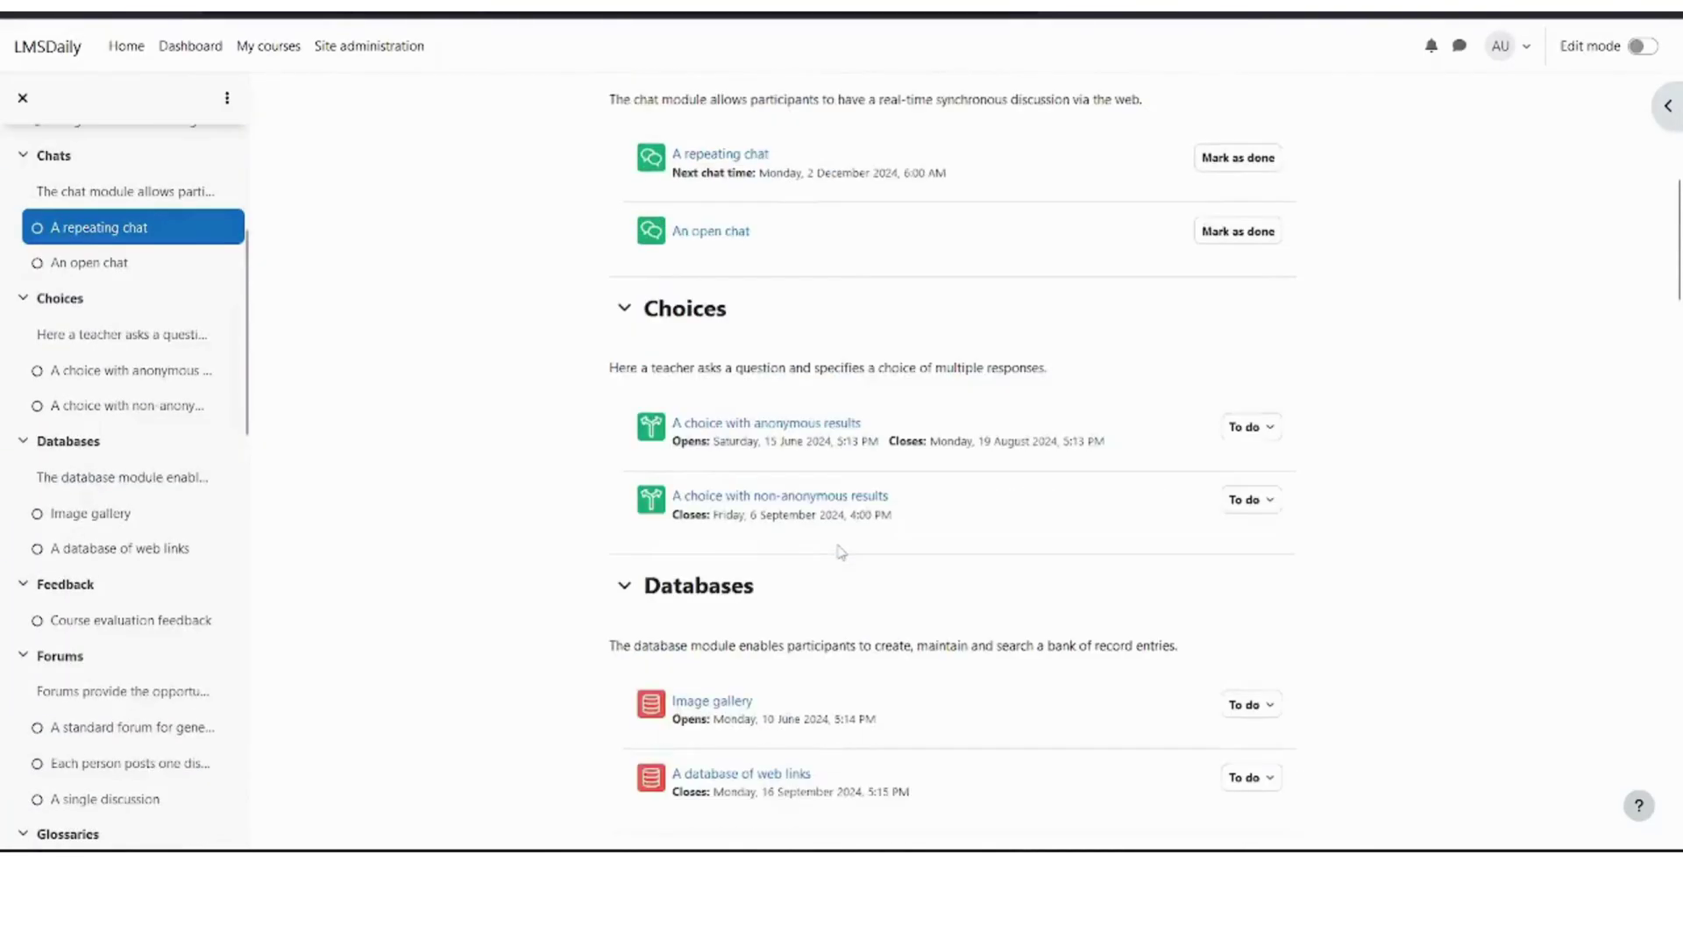
scroll(840, 552, "up", 7)
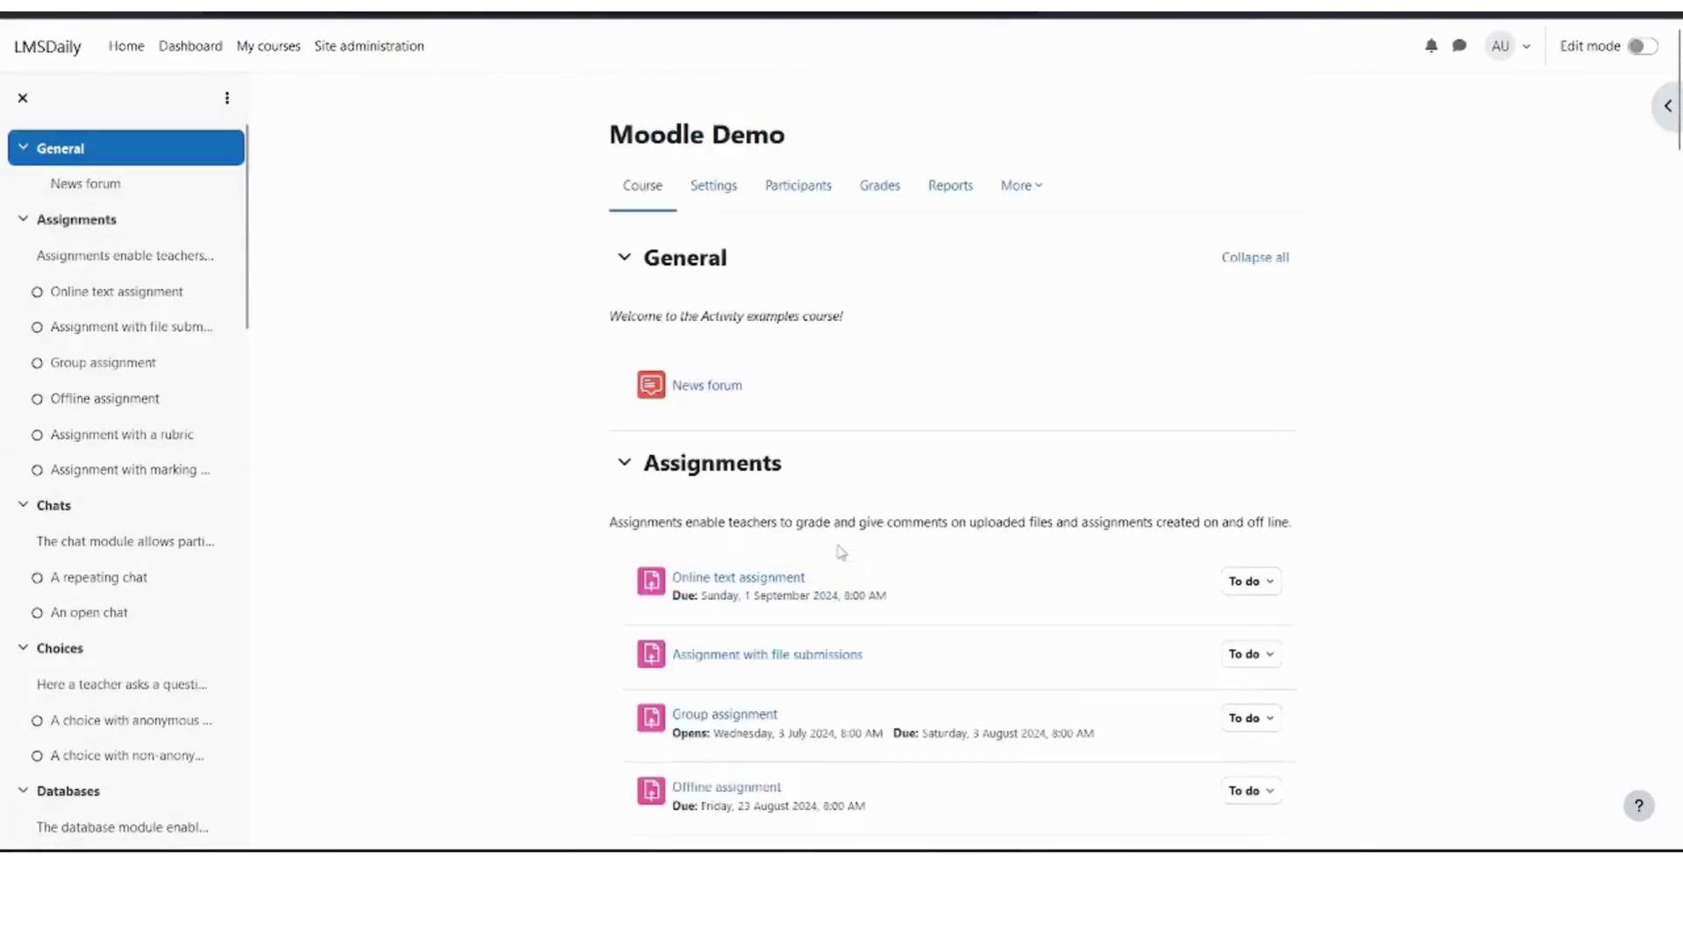
left_click(1641, 48)
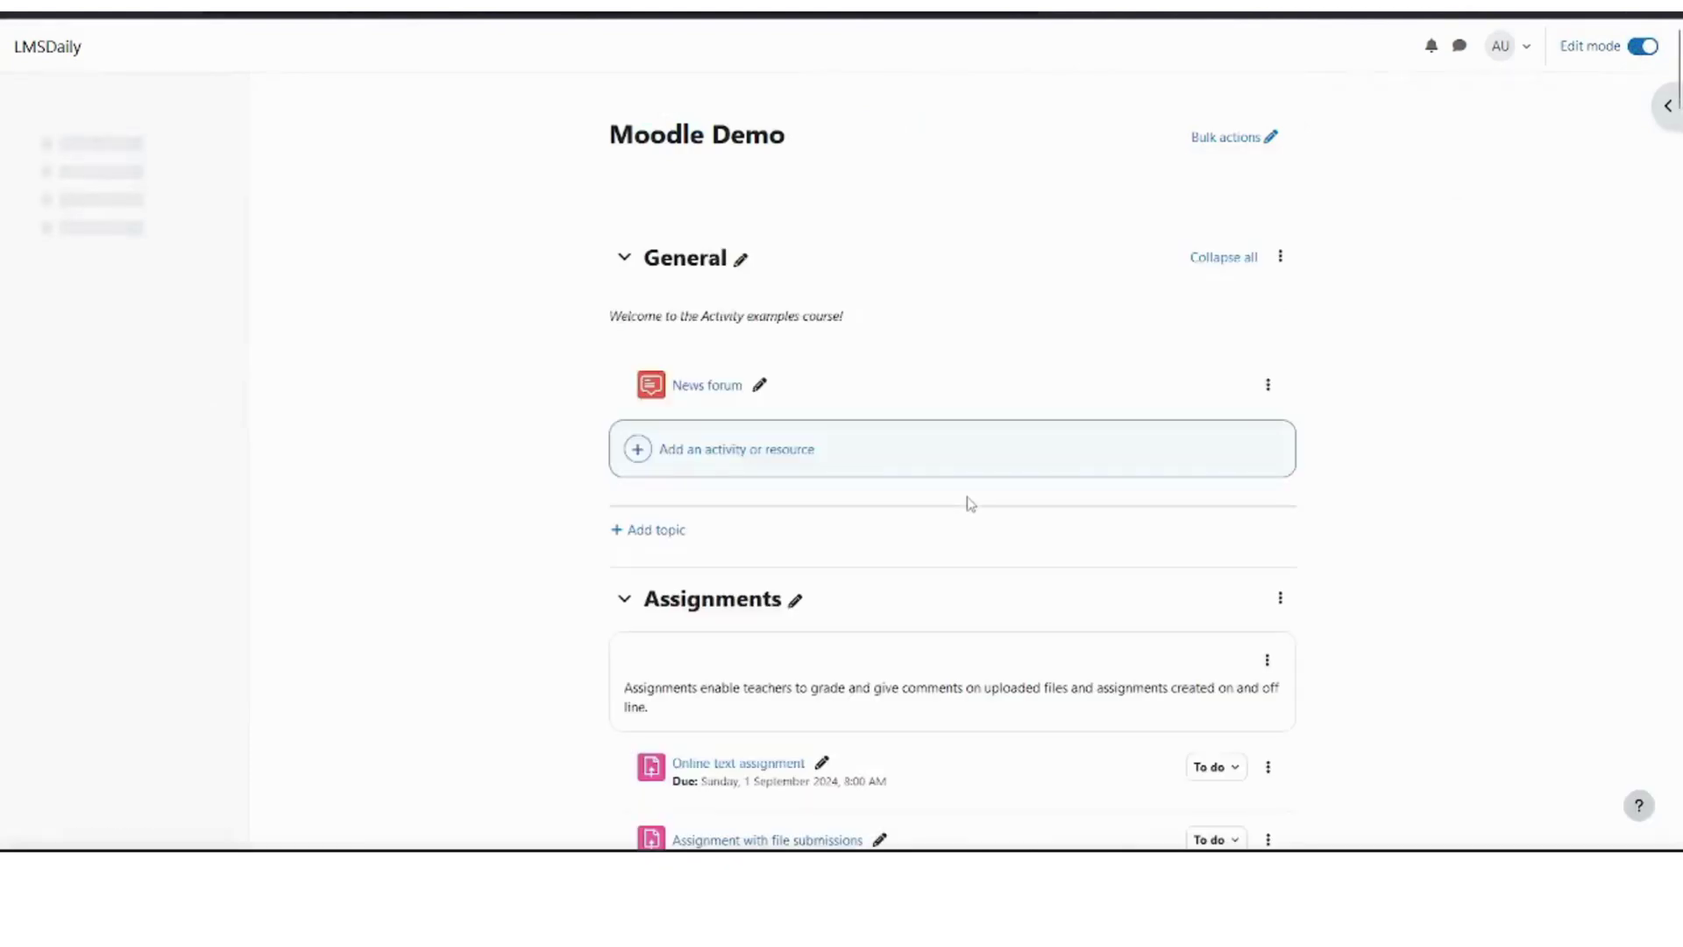
scroll(805, 497, "down", 3)
scroll(717, 607, "down", 4)
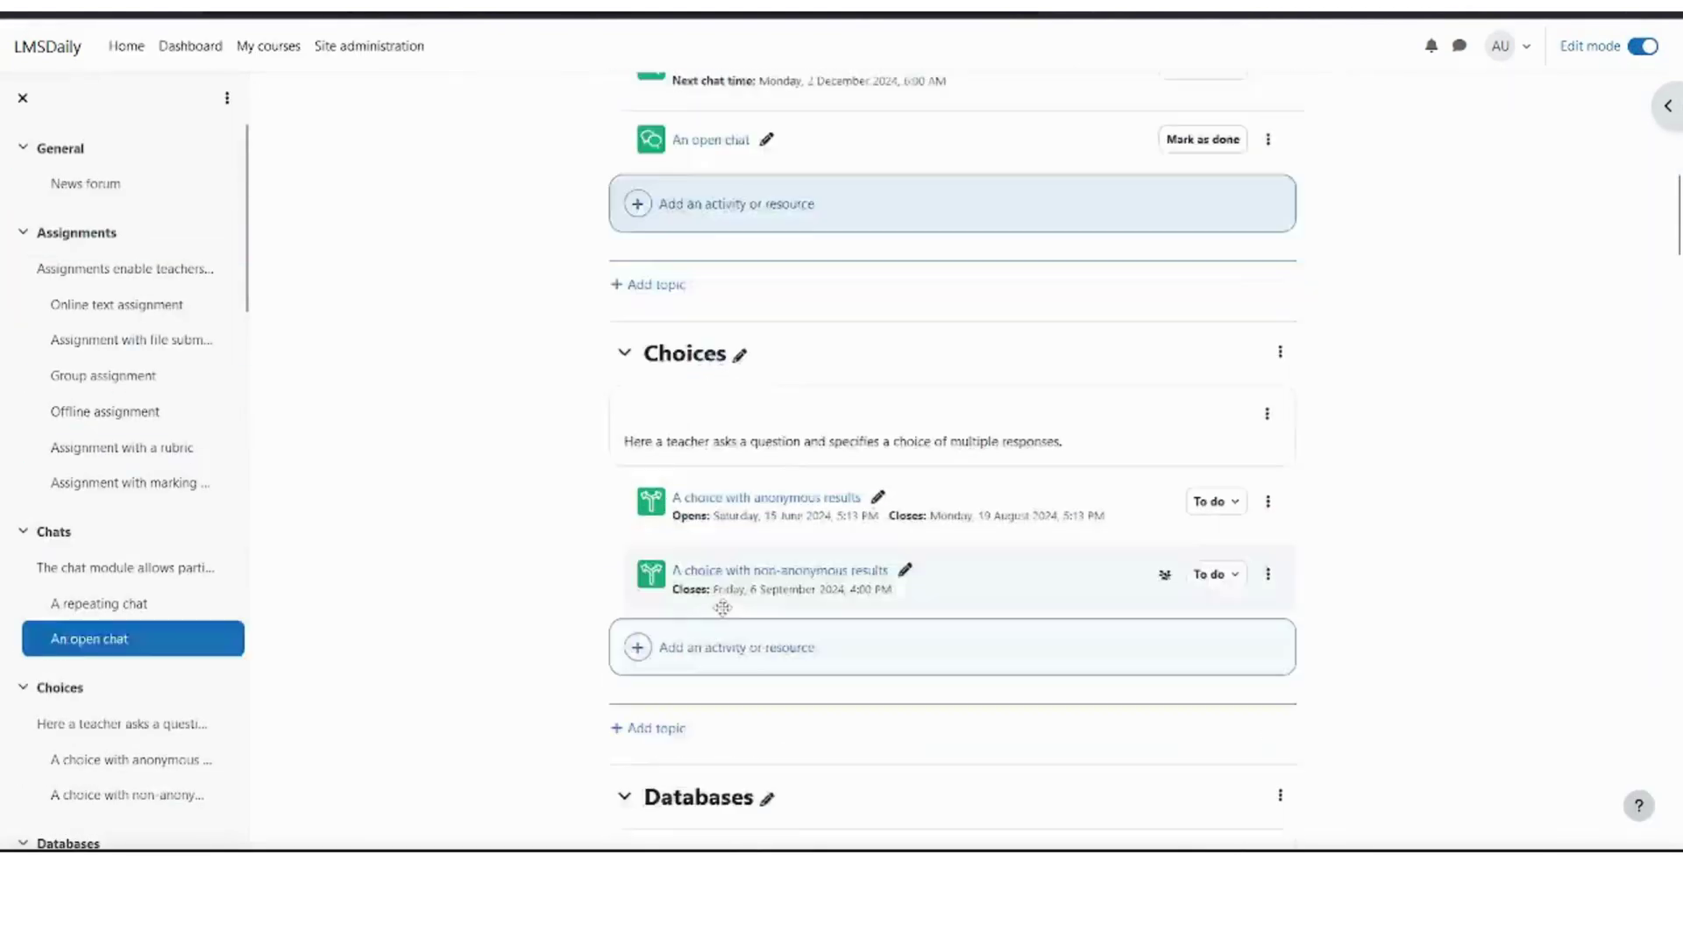
scroll(716, 612, "down", 4)
scroll(717, 617, "down", 3)
scroll(716, 617, "down", 2)
scroll(717, 619, "down", 2)
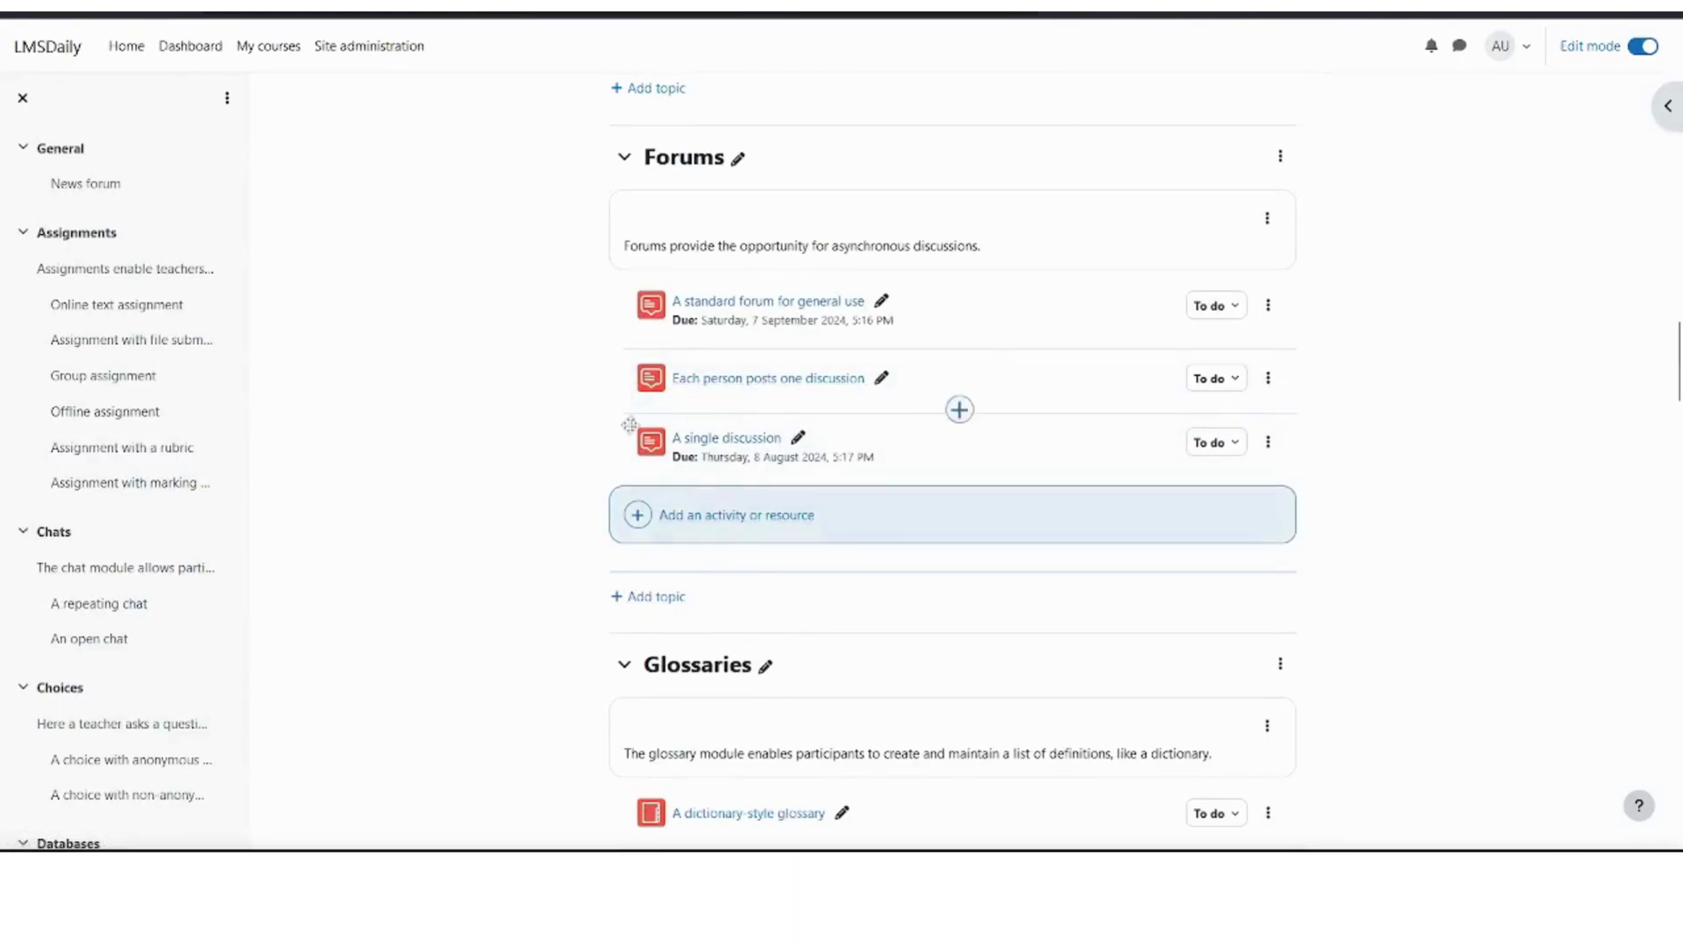
scroll(592, 550, "down", 3)
scroll(592, 551, "down", 2)
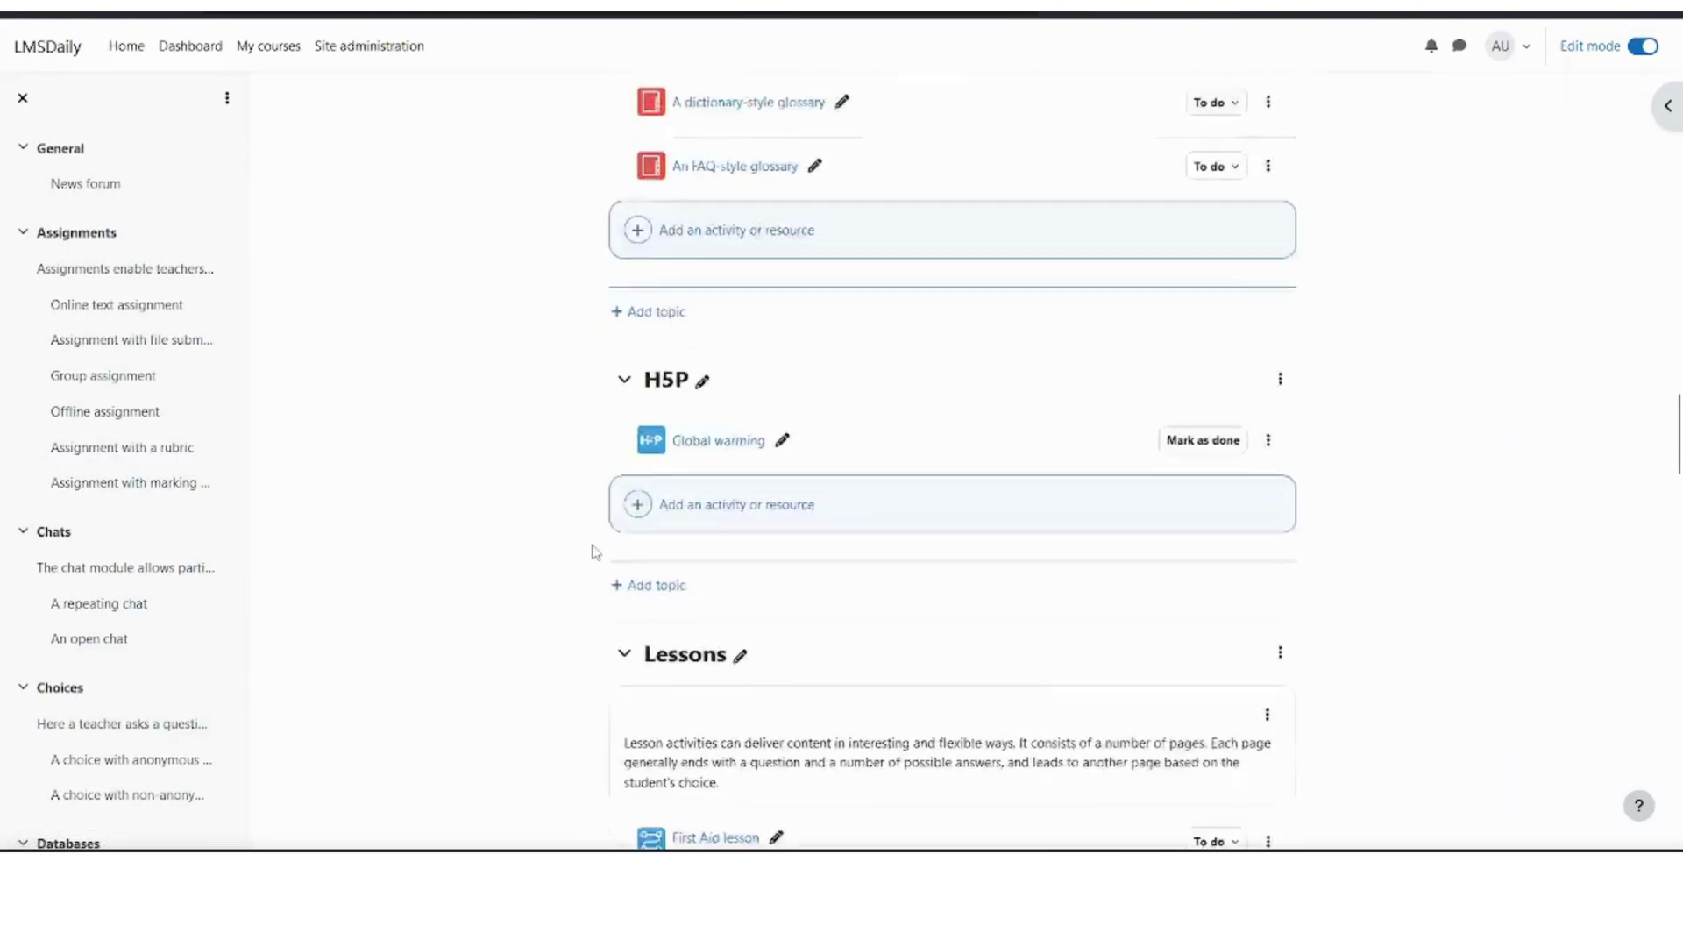
scroll(592, 550, "down", 3)
scroll(592, 551, "down", 2)
scroll(592, 551, "down", 1)
scroll(592, 550, "down", 1)
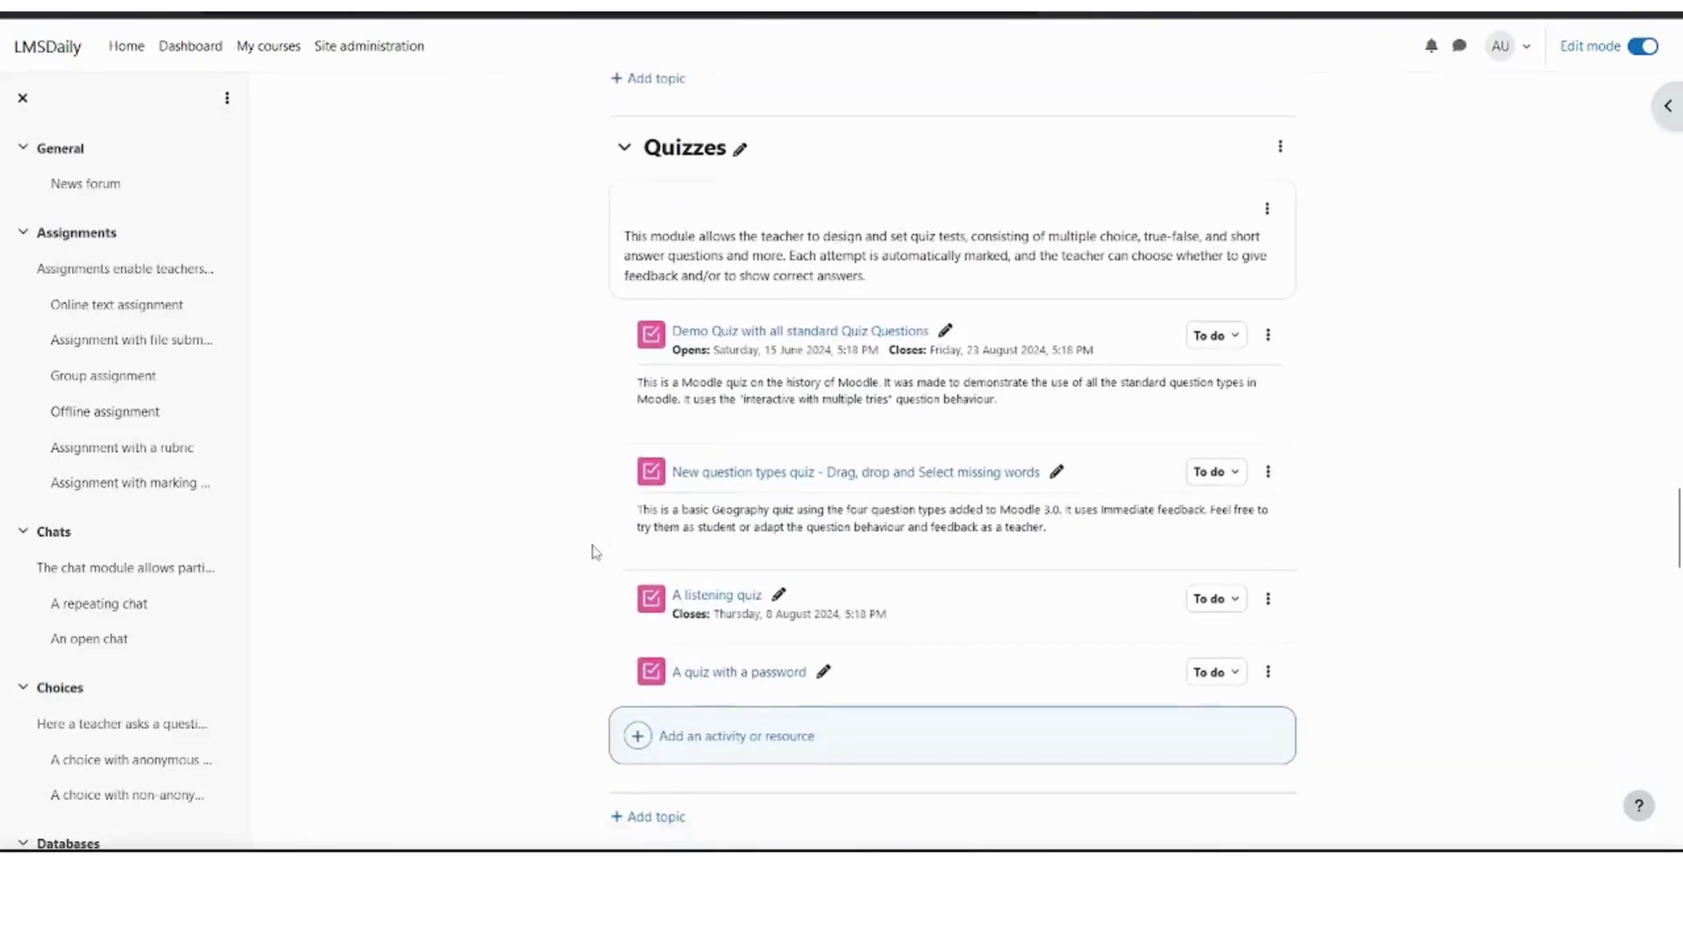
scroll(592, 552, "down", 1)
left_click(674, 589)
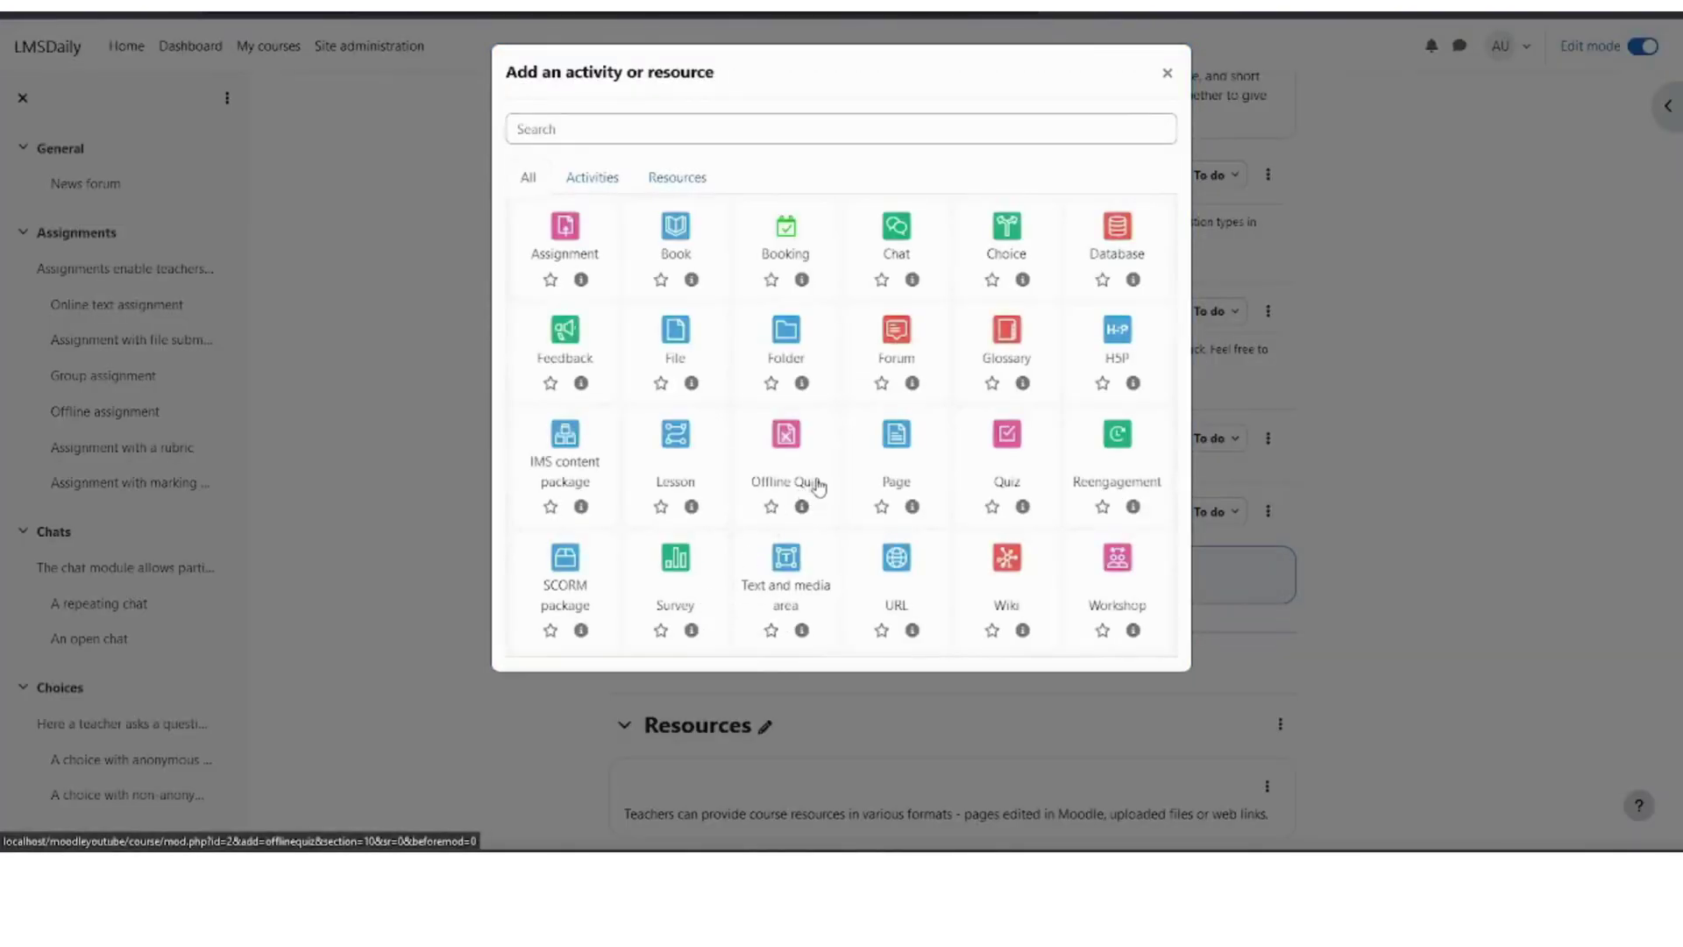
- Create a Reengagement activity, name it, and set notification to occur after a delay
left_click(1116, 441)
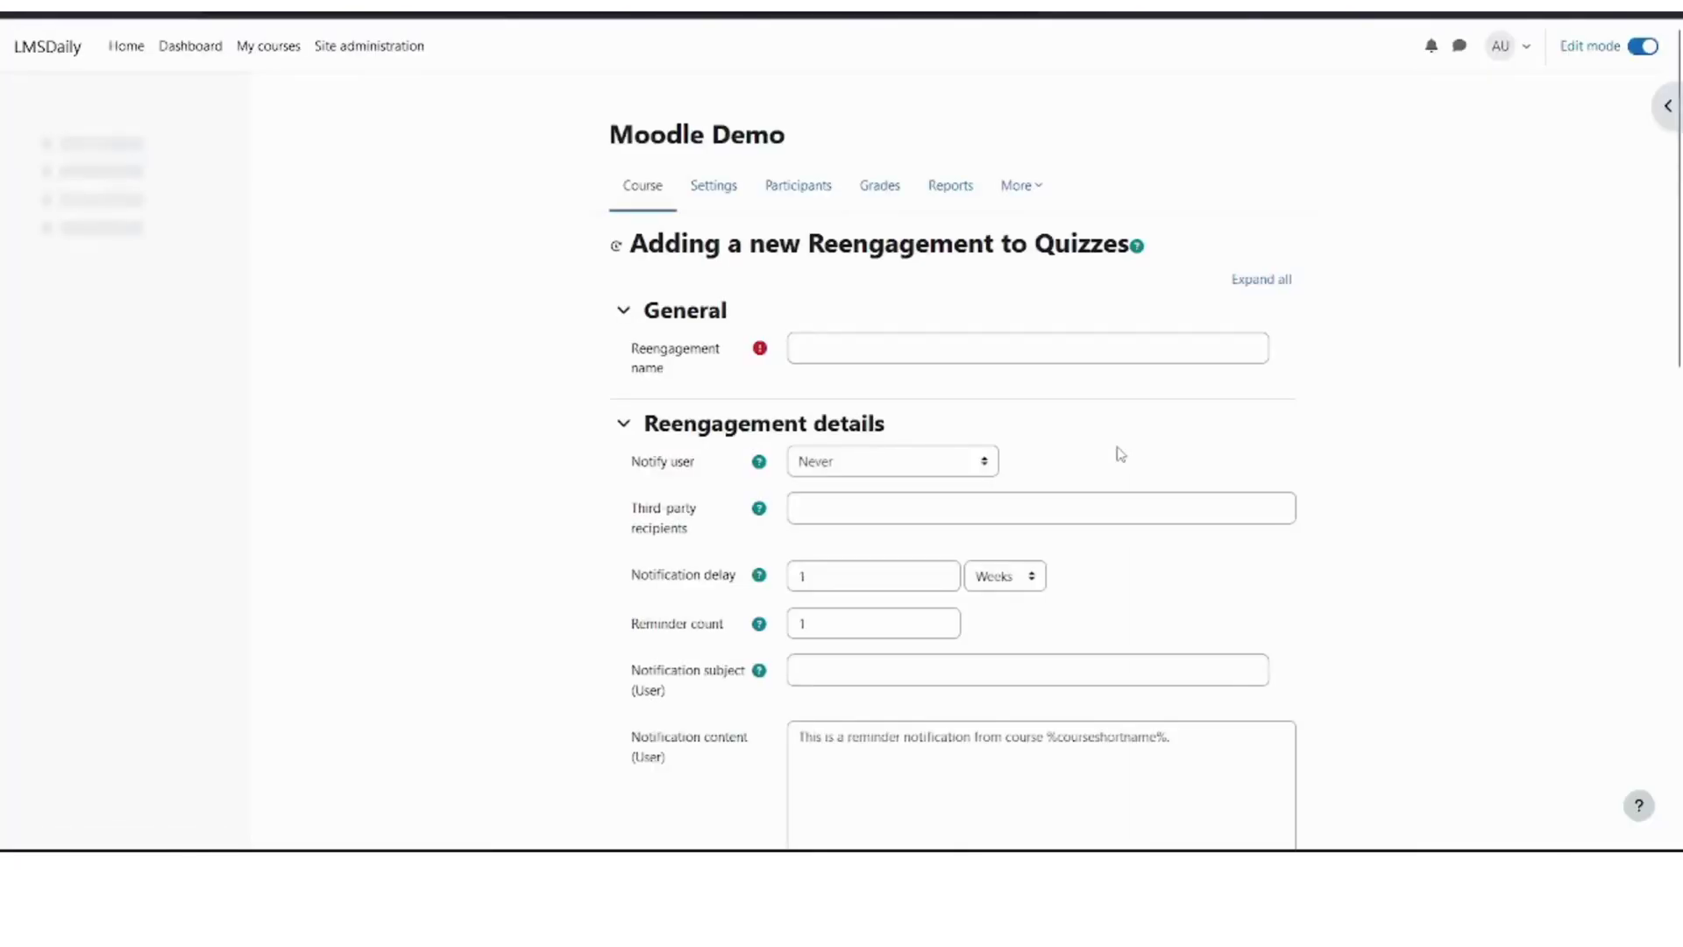
left_click(802, 350)
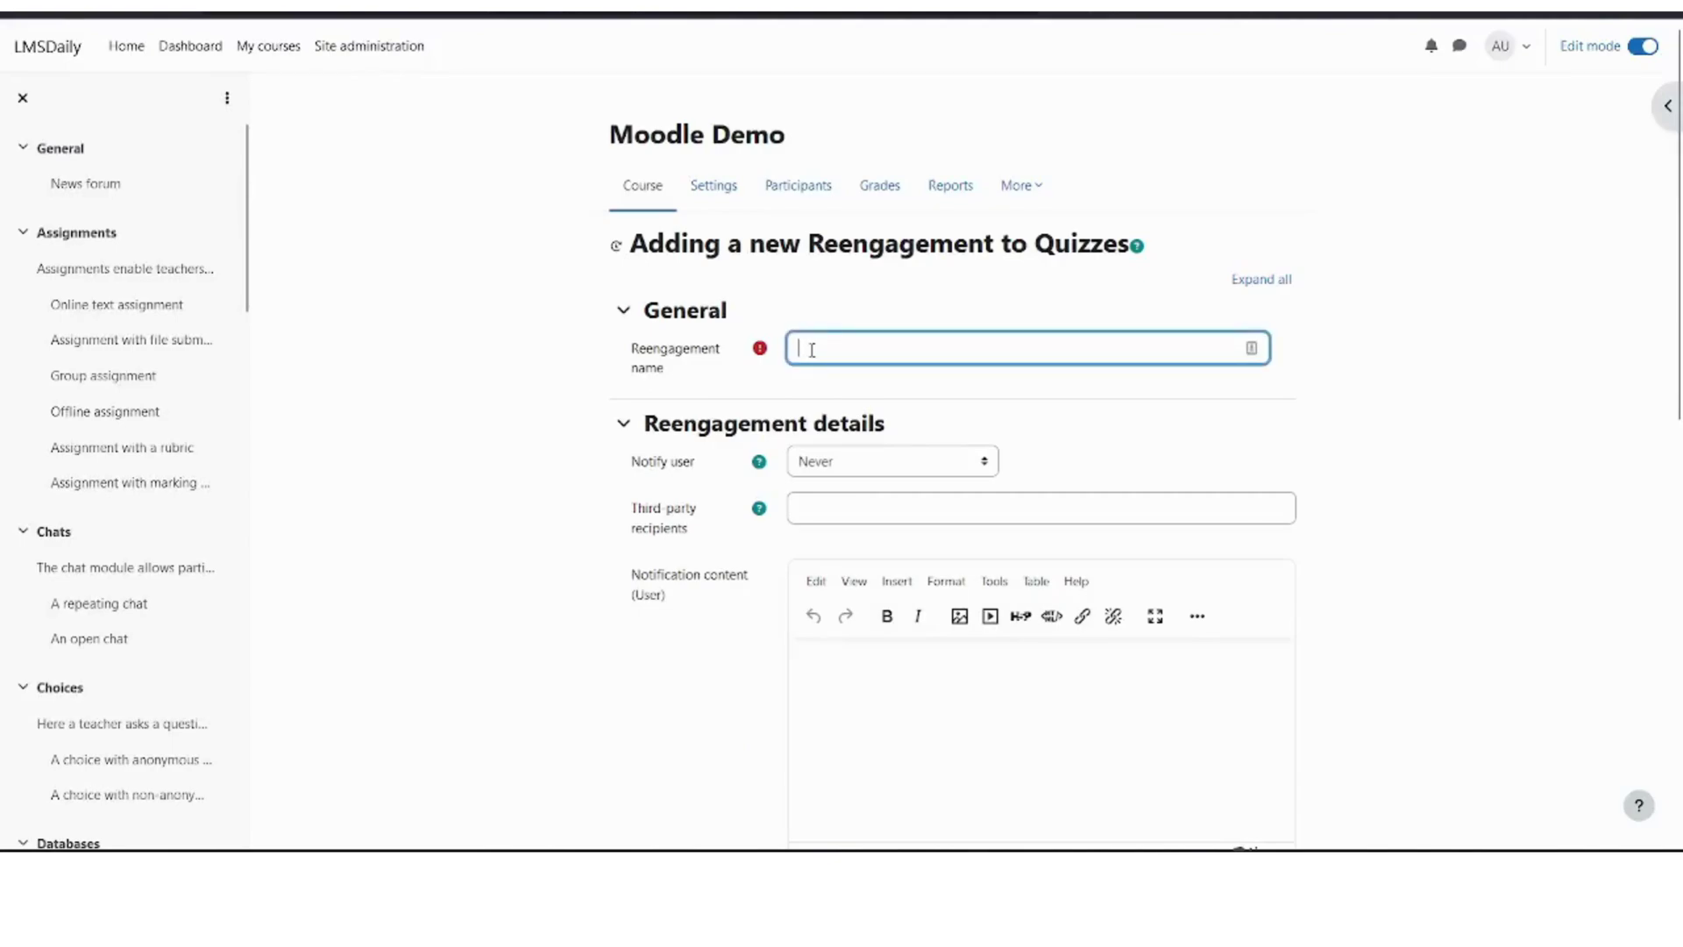
type("Reminder for ")
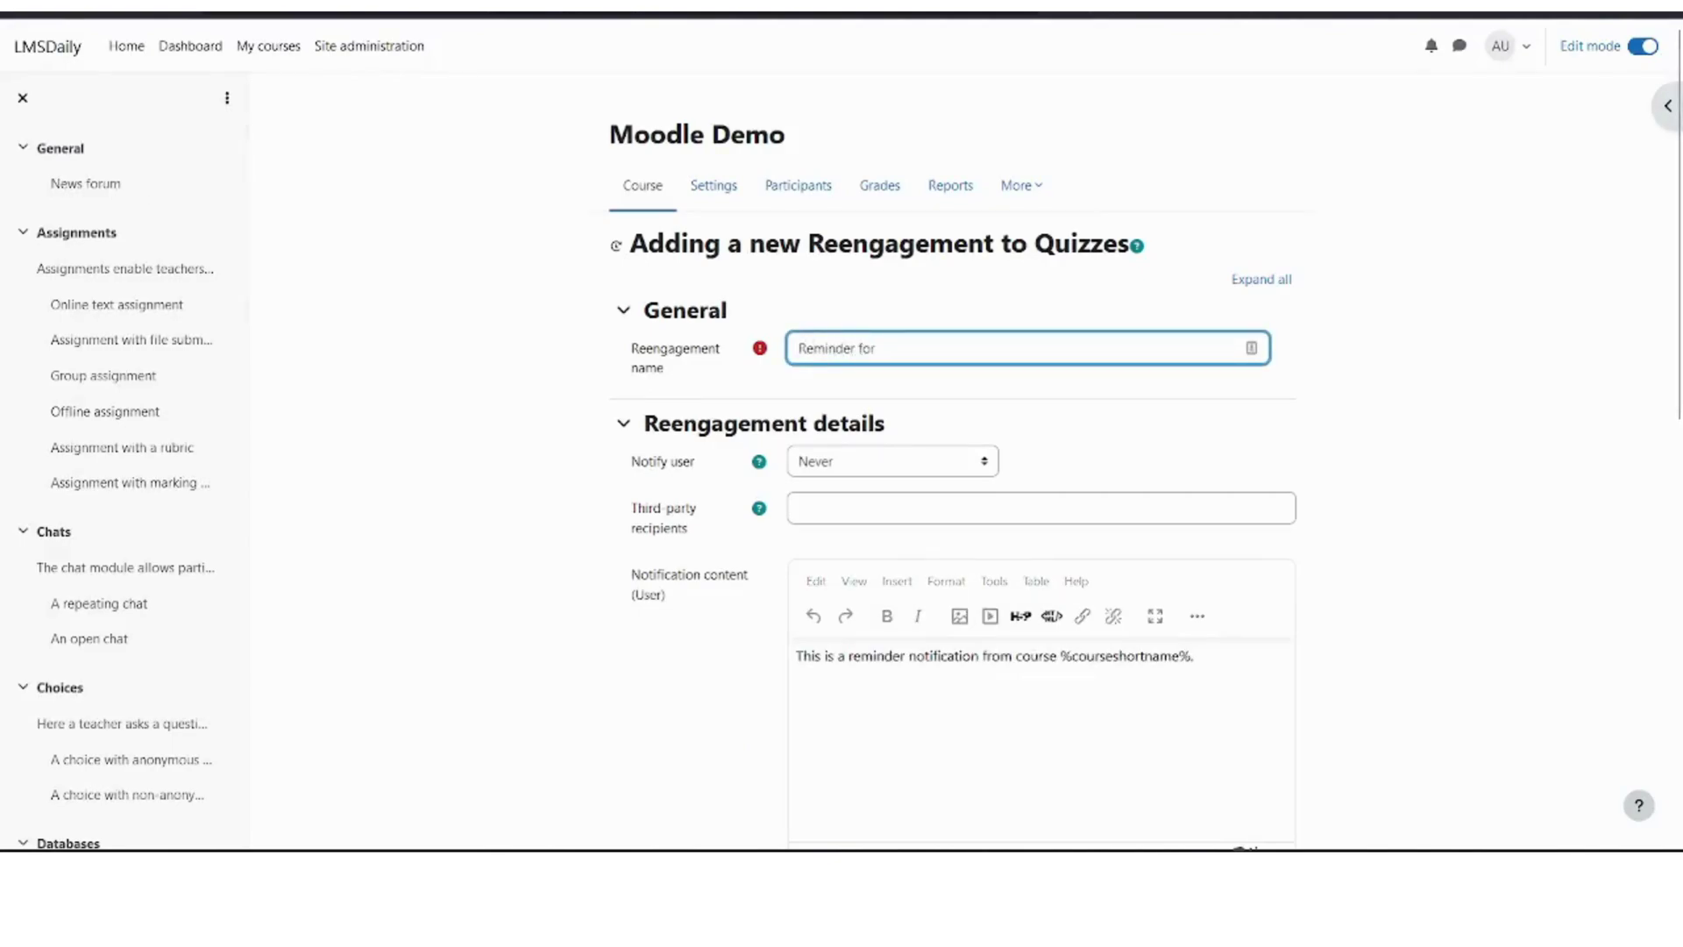
type("the users")
scroll(686, 388, "down", 2)
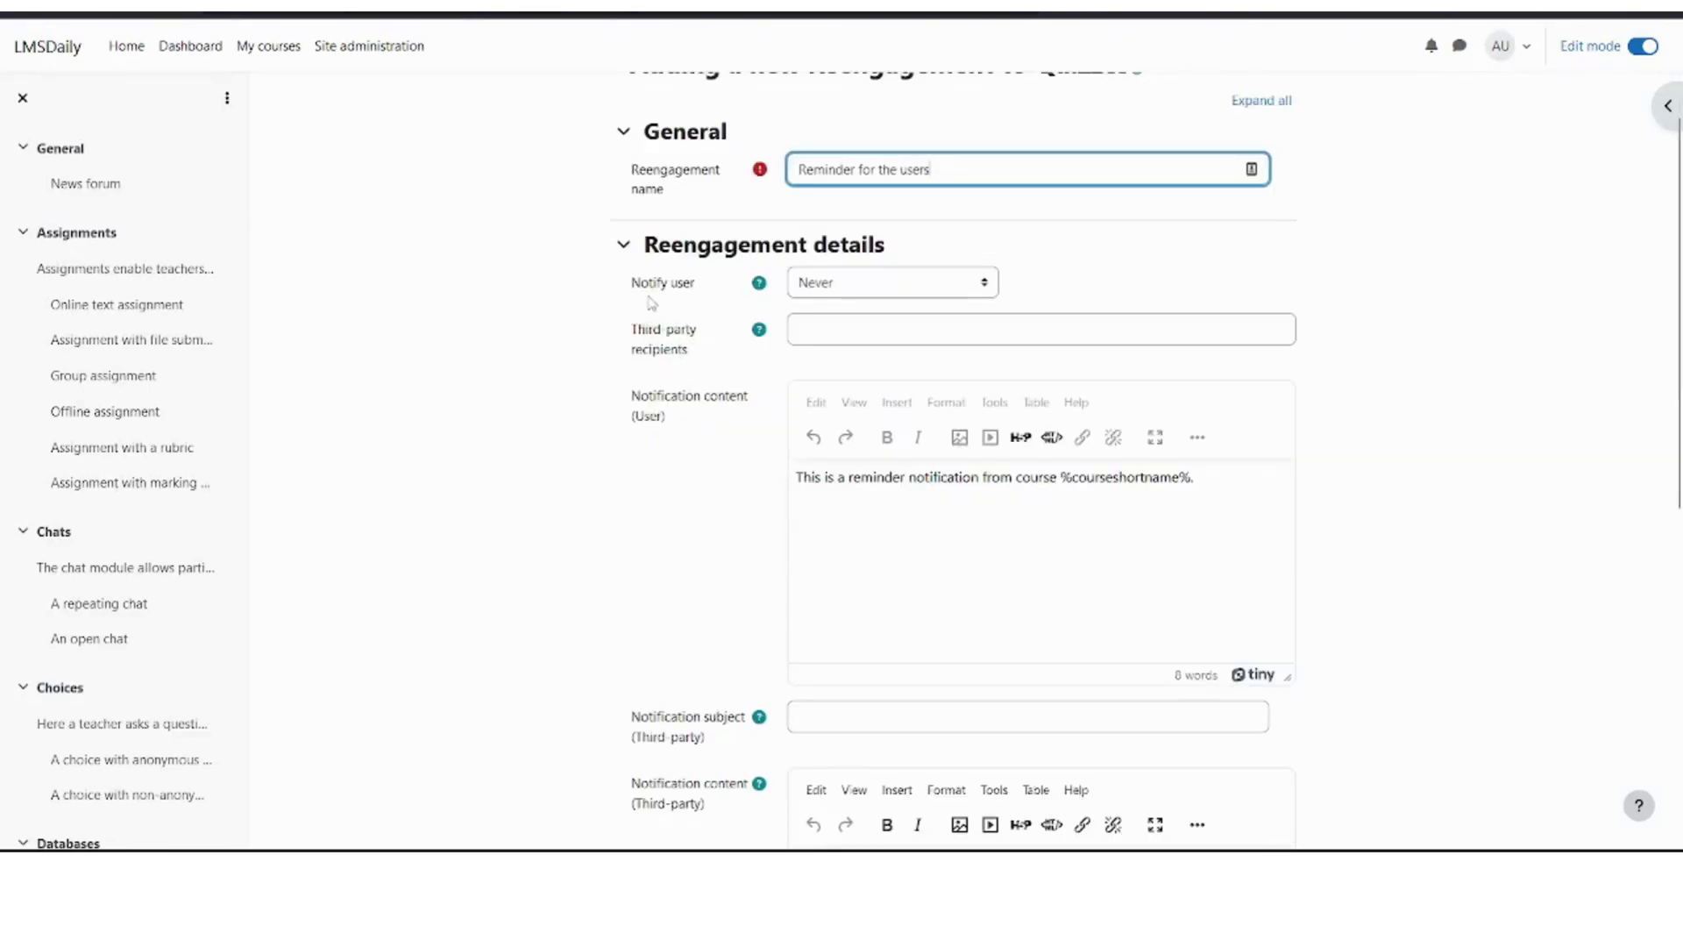
left_click(579, 451)
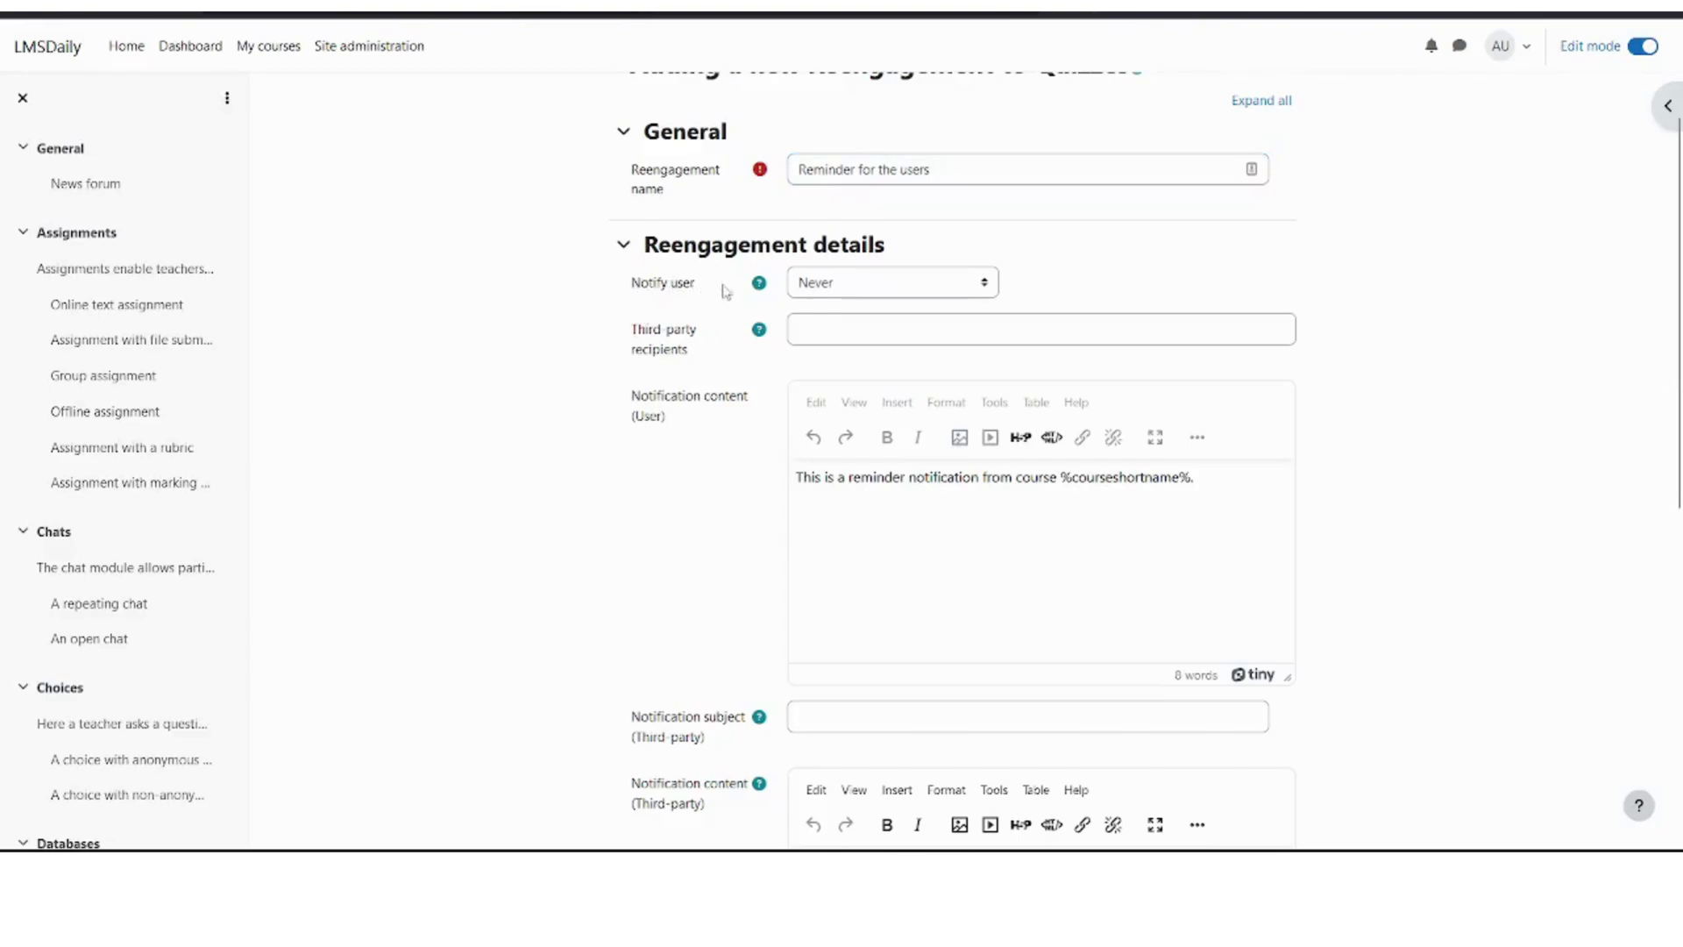
left_click(827, 283)
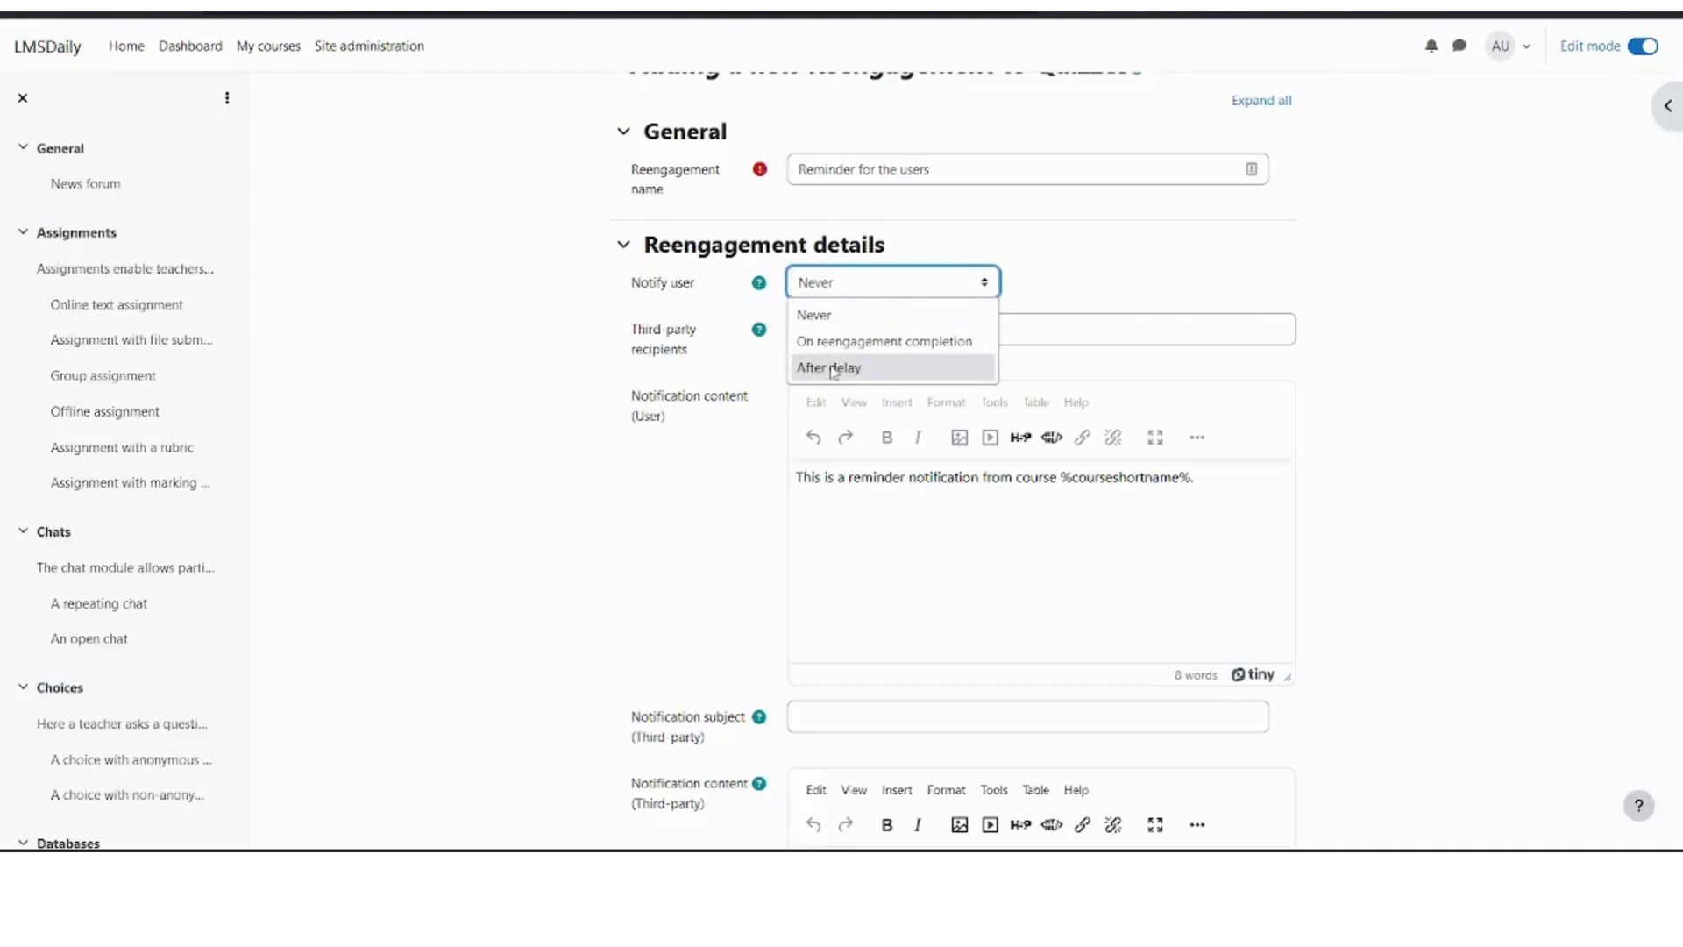
left_click(832, 368)
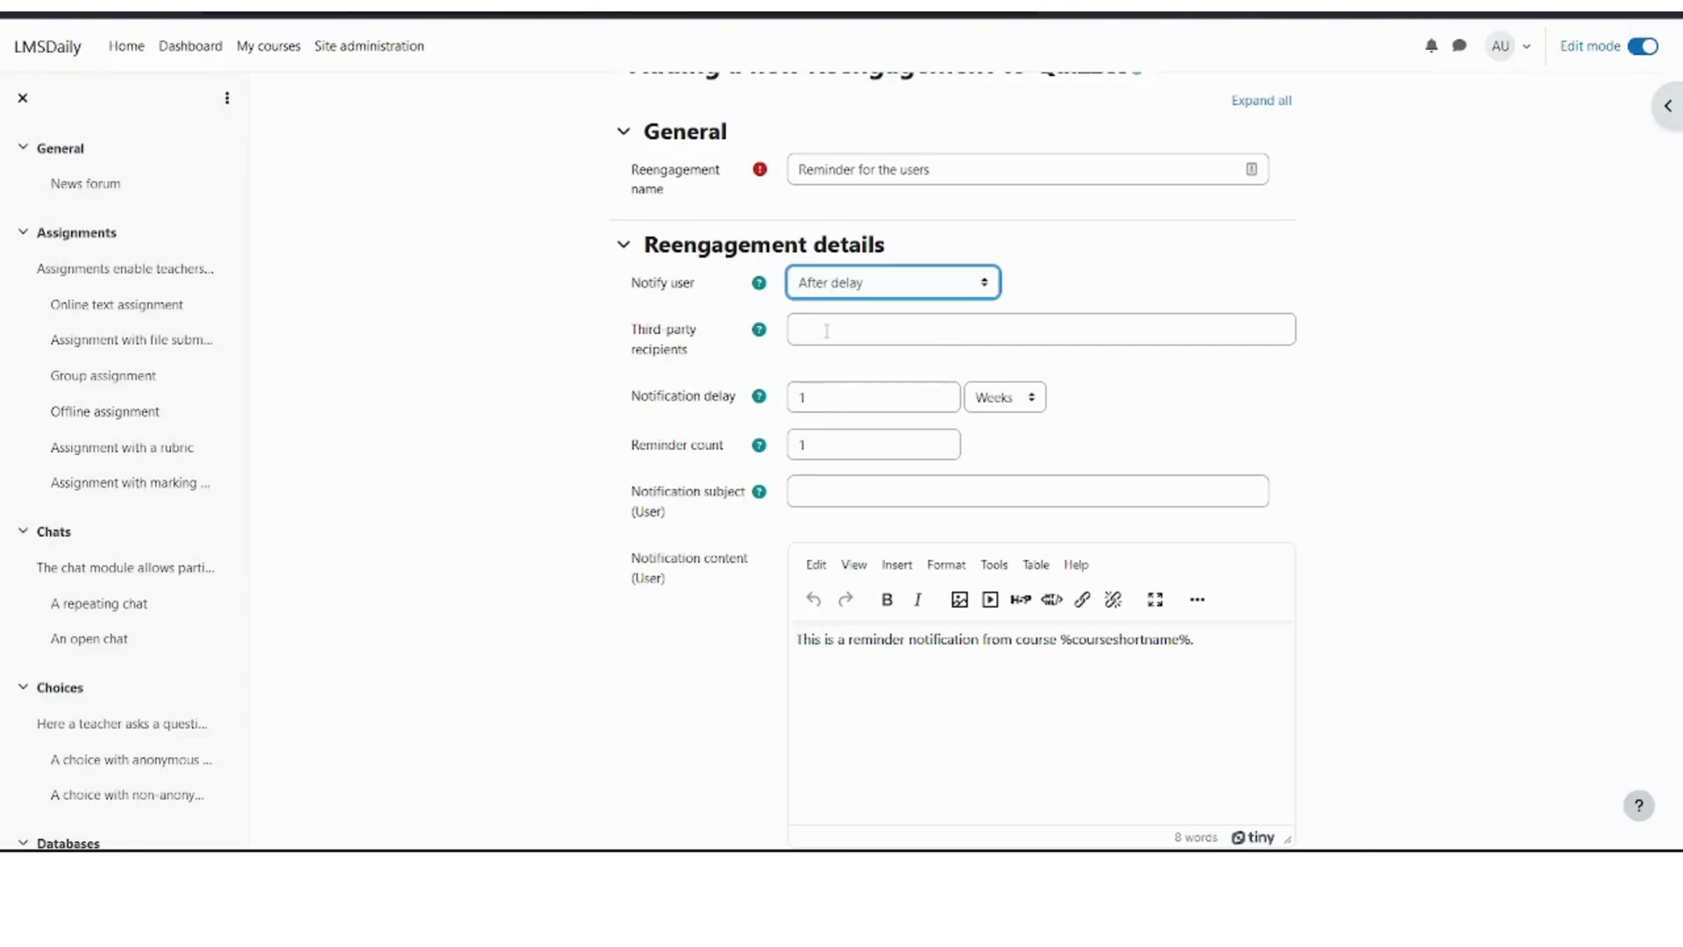
- Set a 2-week delay, subject 'How your course is going?', and select %courseshortname% in the message
double_click(804, 400)
type("2")
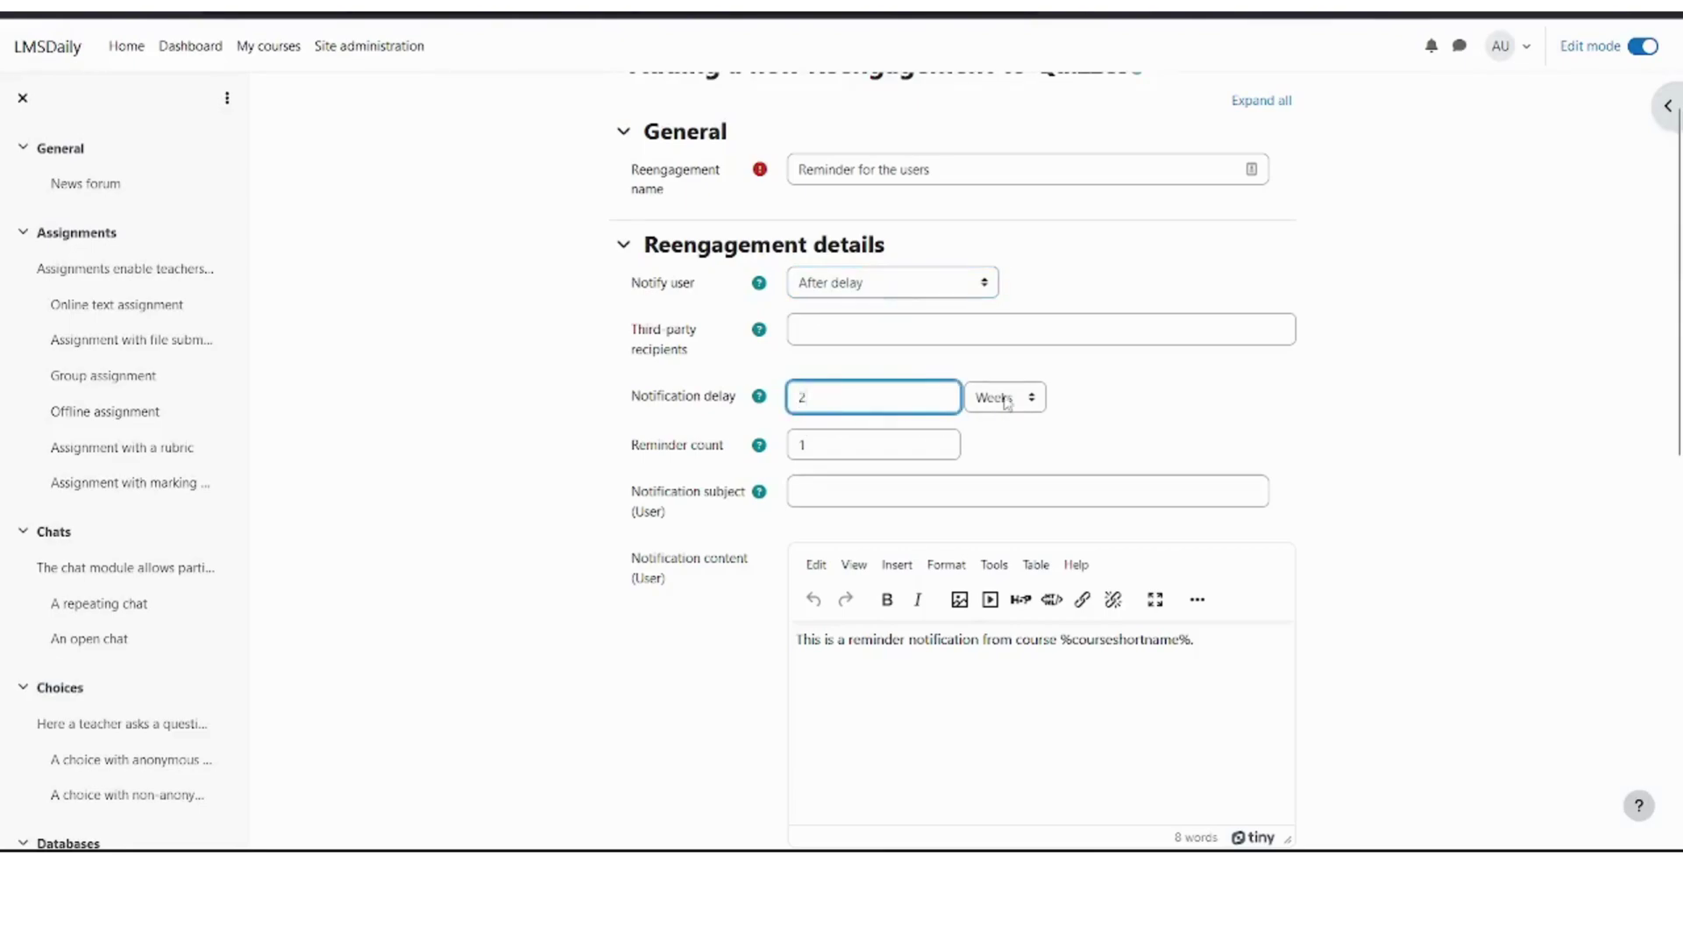
left_click(1004, 399)
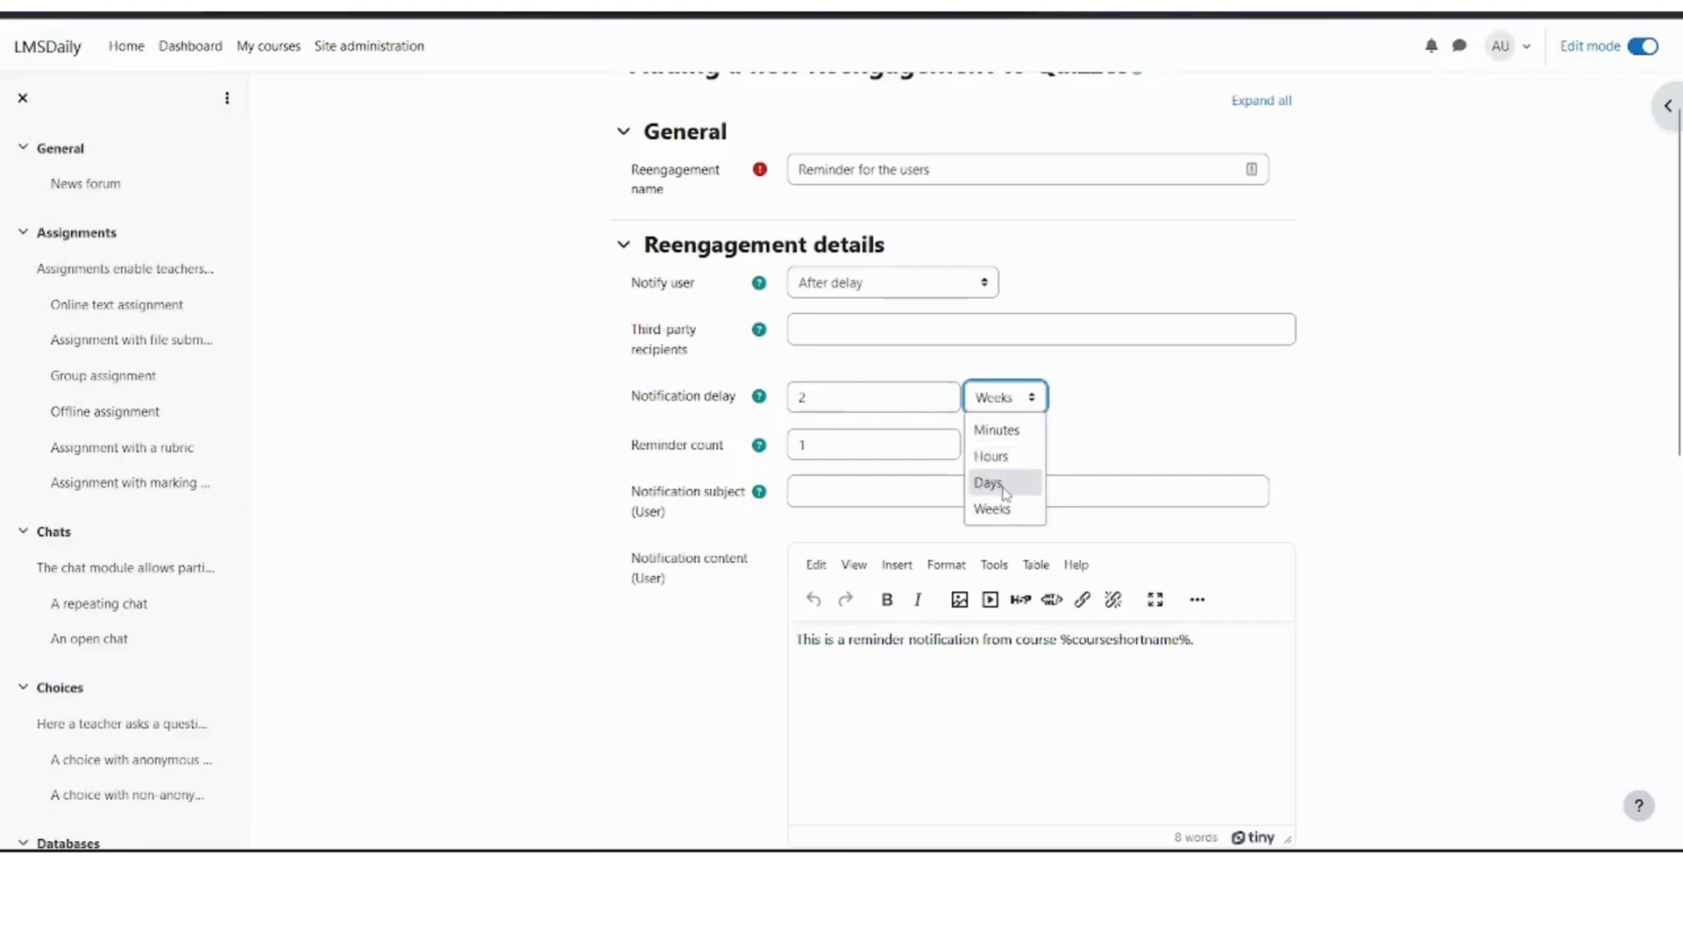
left_click(1022, 411)
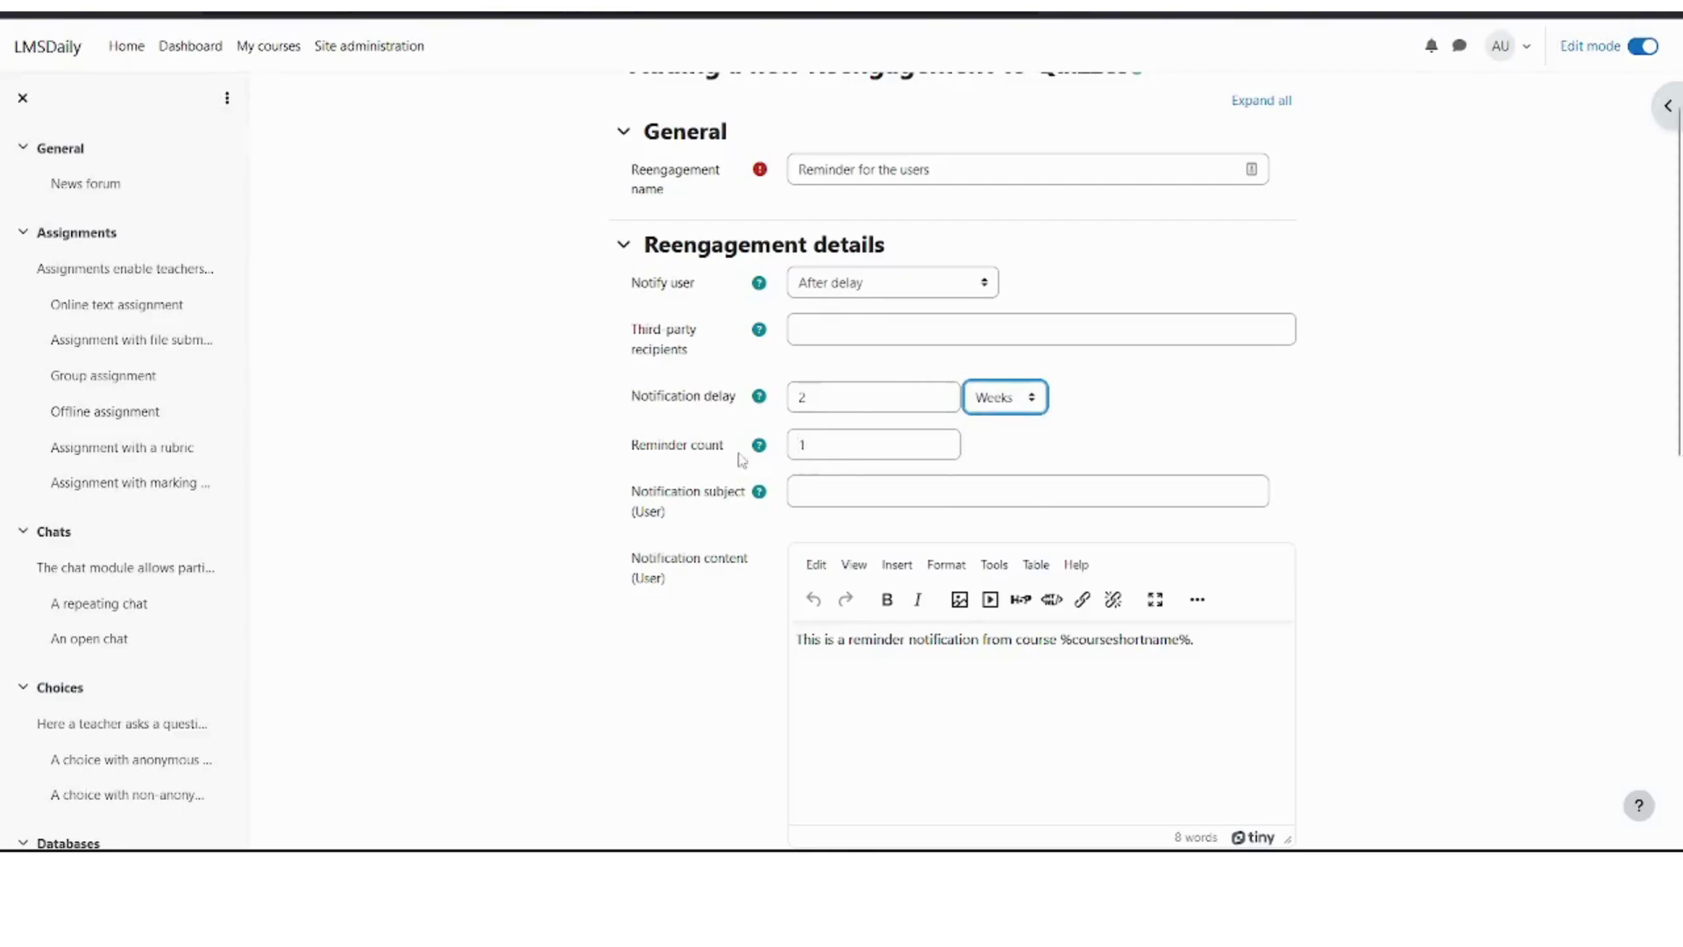
left_click(811, 494)
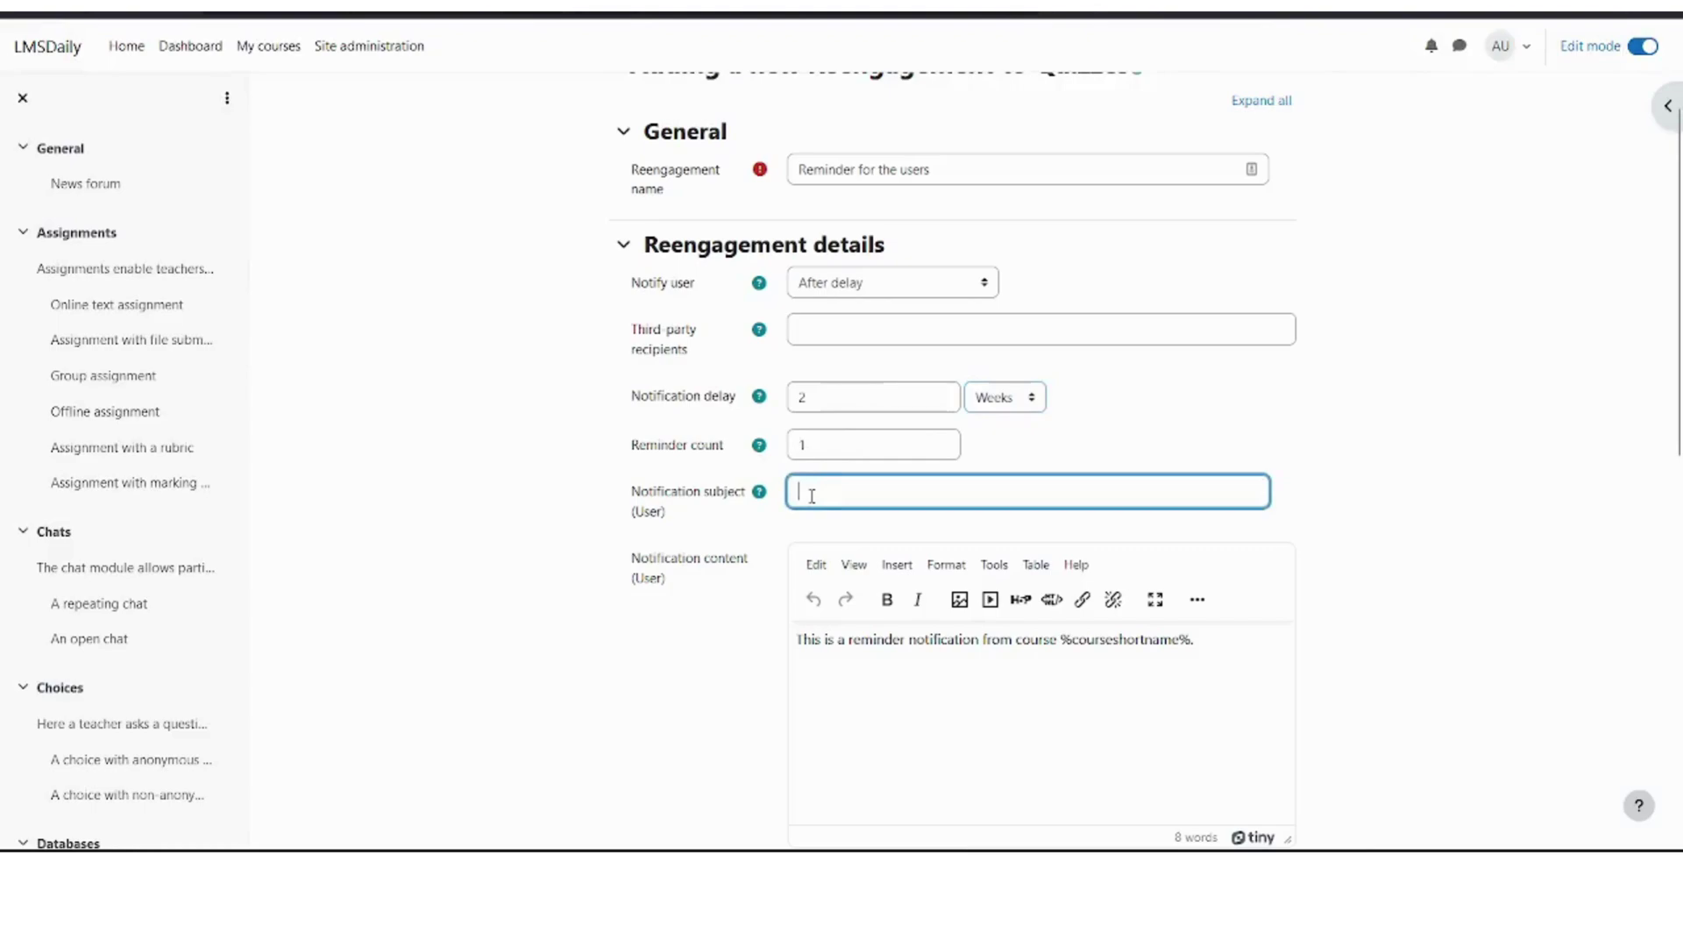
type("H")
type("ow")
type(" your course is")
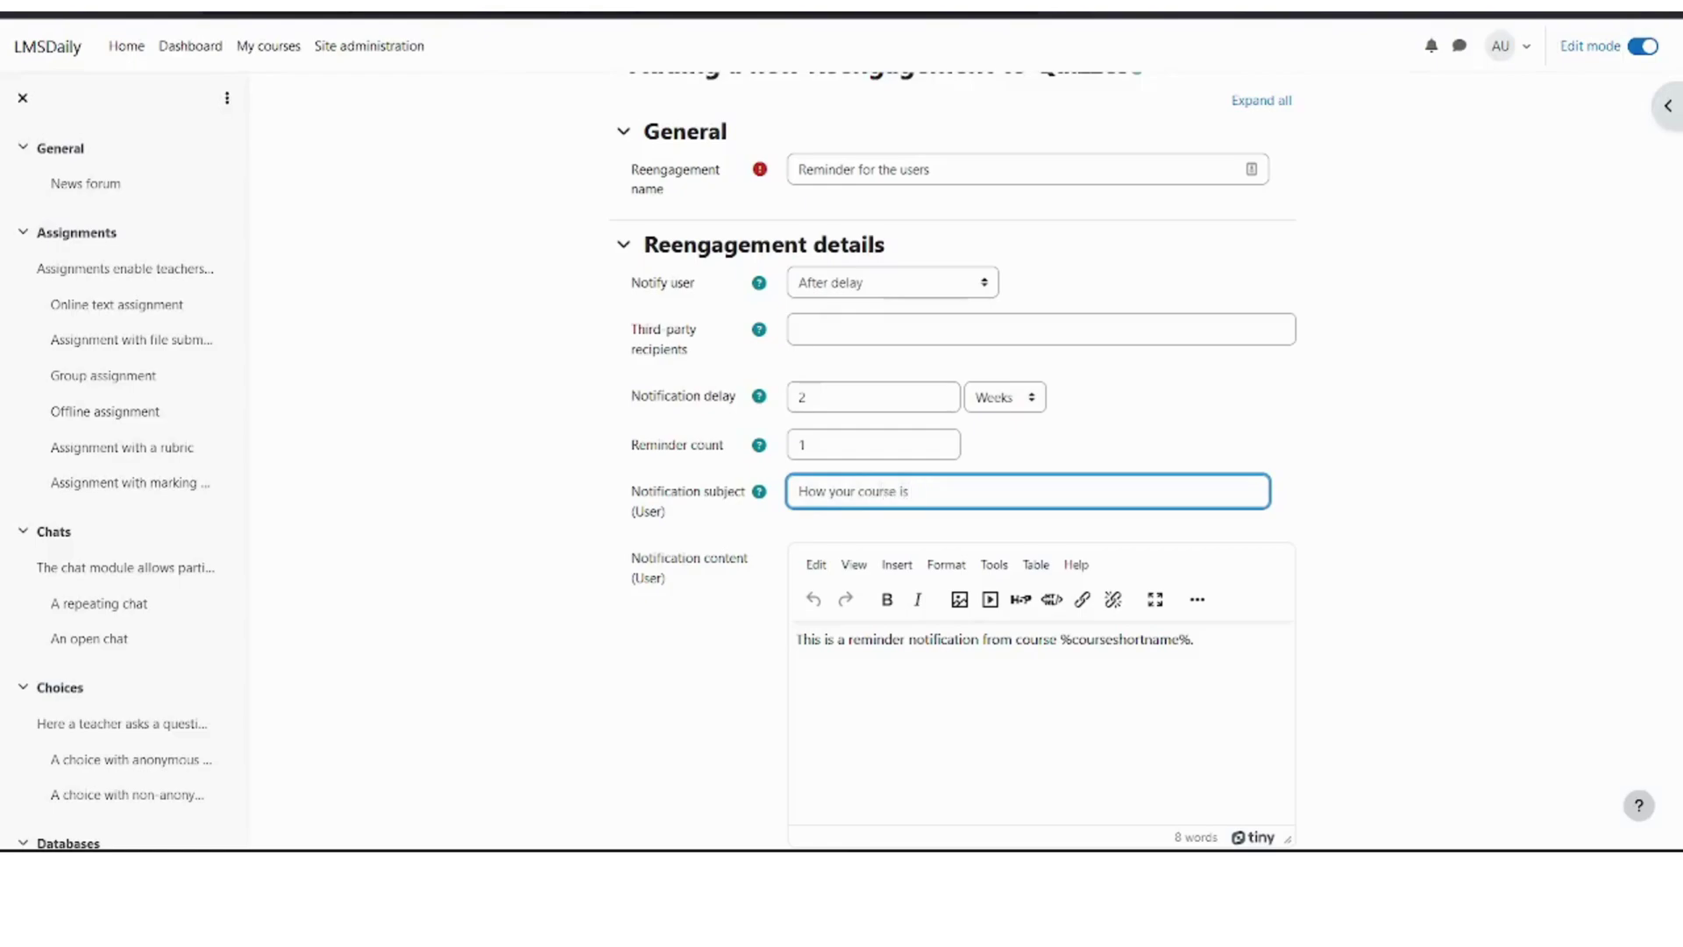
type(" going?")
left_click(812, 644)
scroll(929, 659, "down", 1)
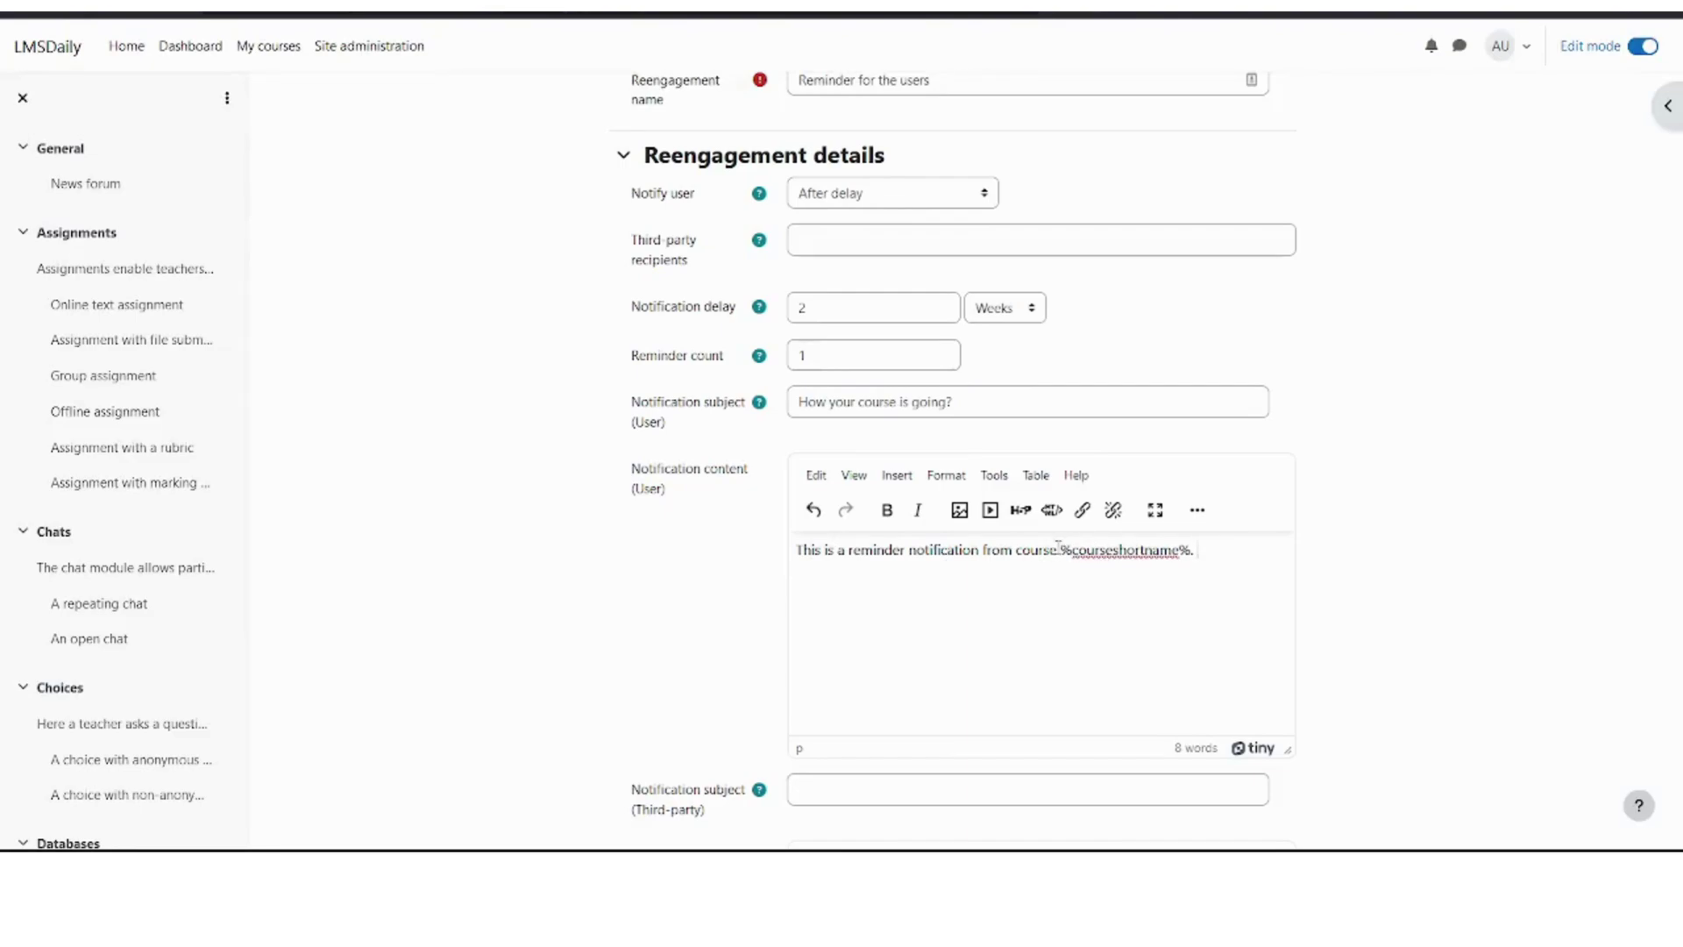
left_click_drag(1057, 549, 1191, 549)
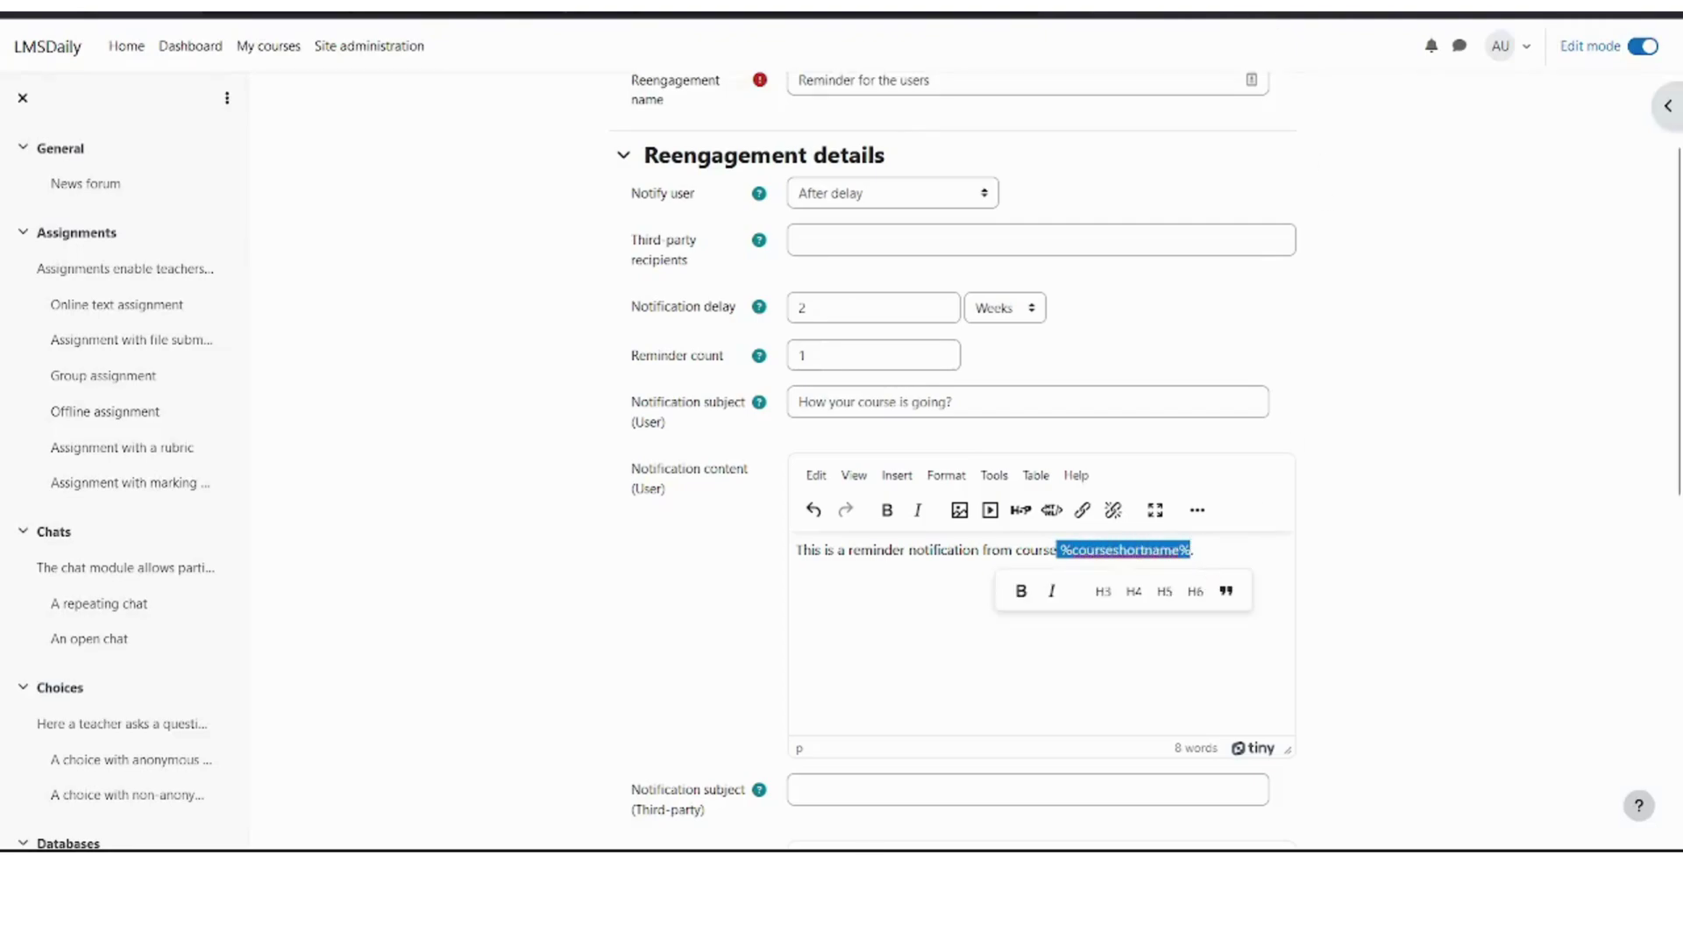
scroll(295, 638, "down", 3)
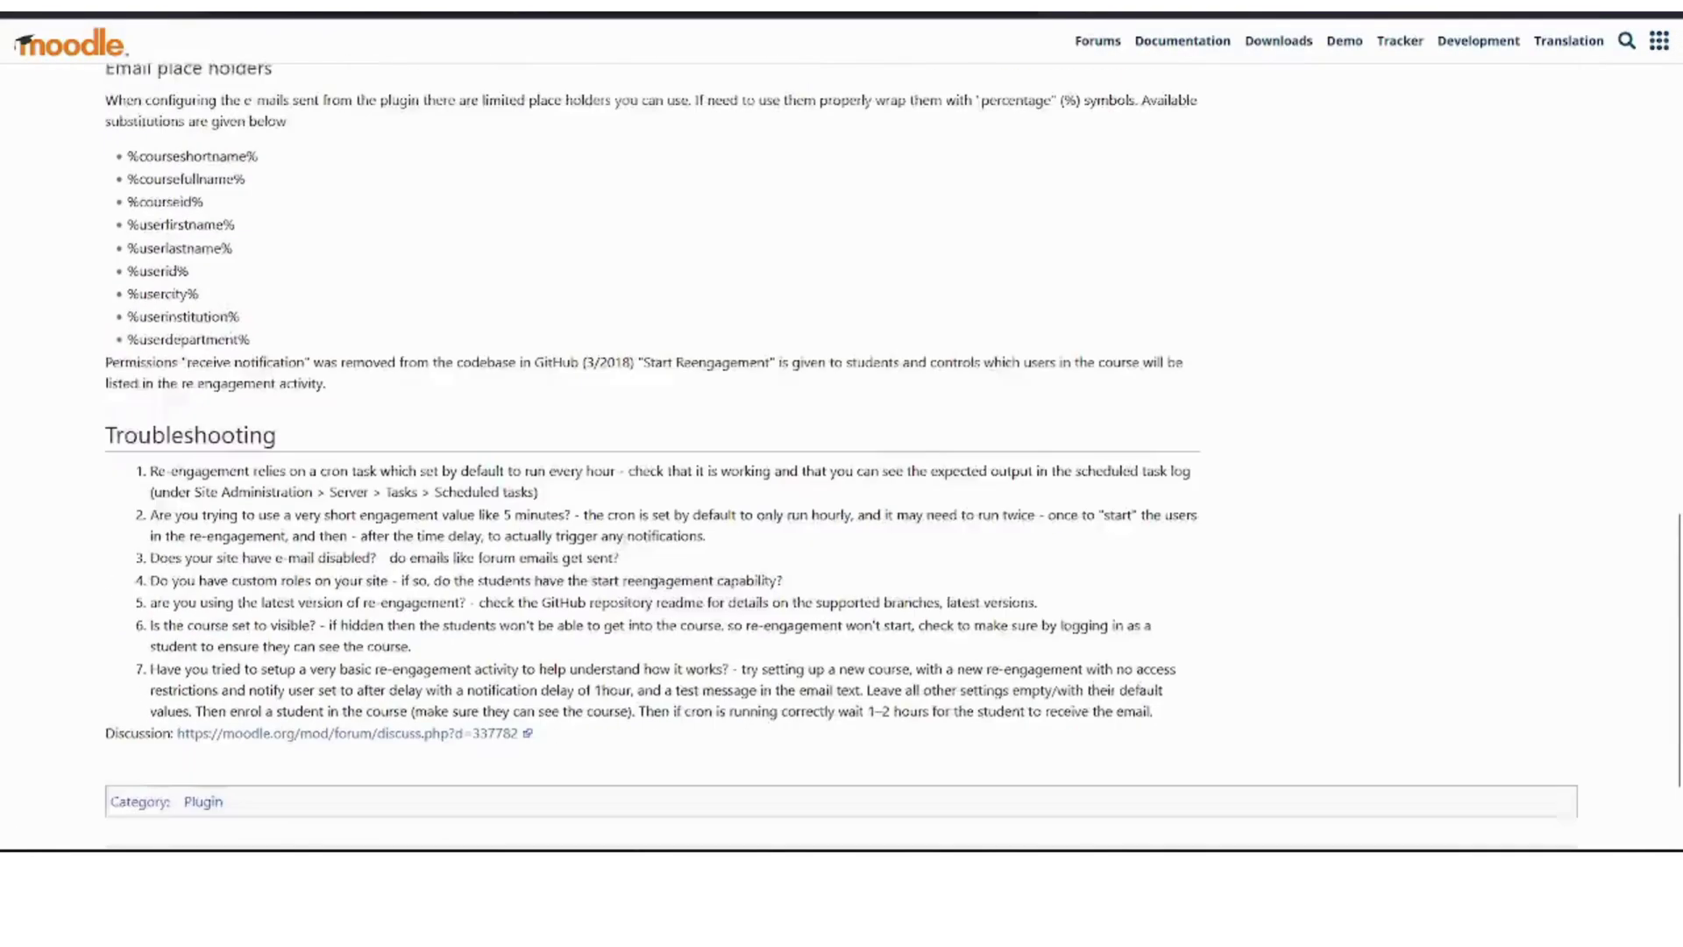
scroll(133, 296, "down", 1)
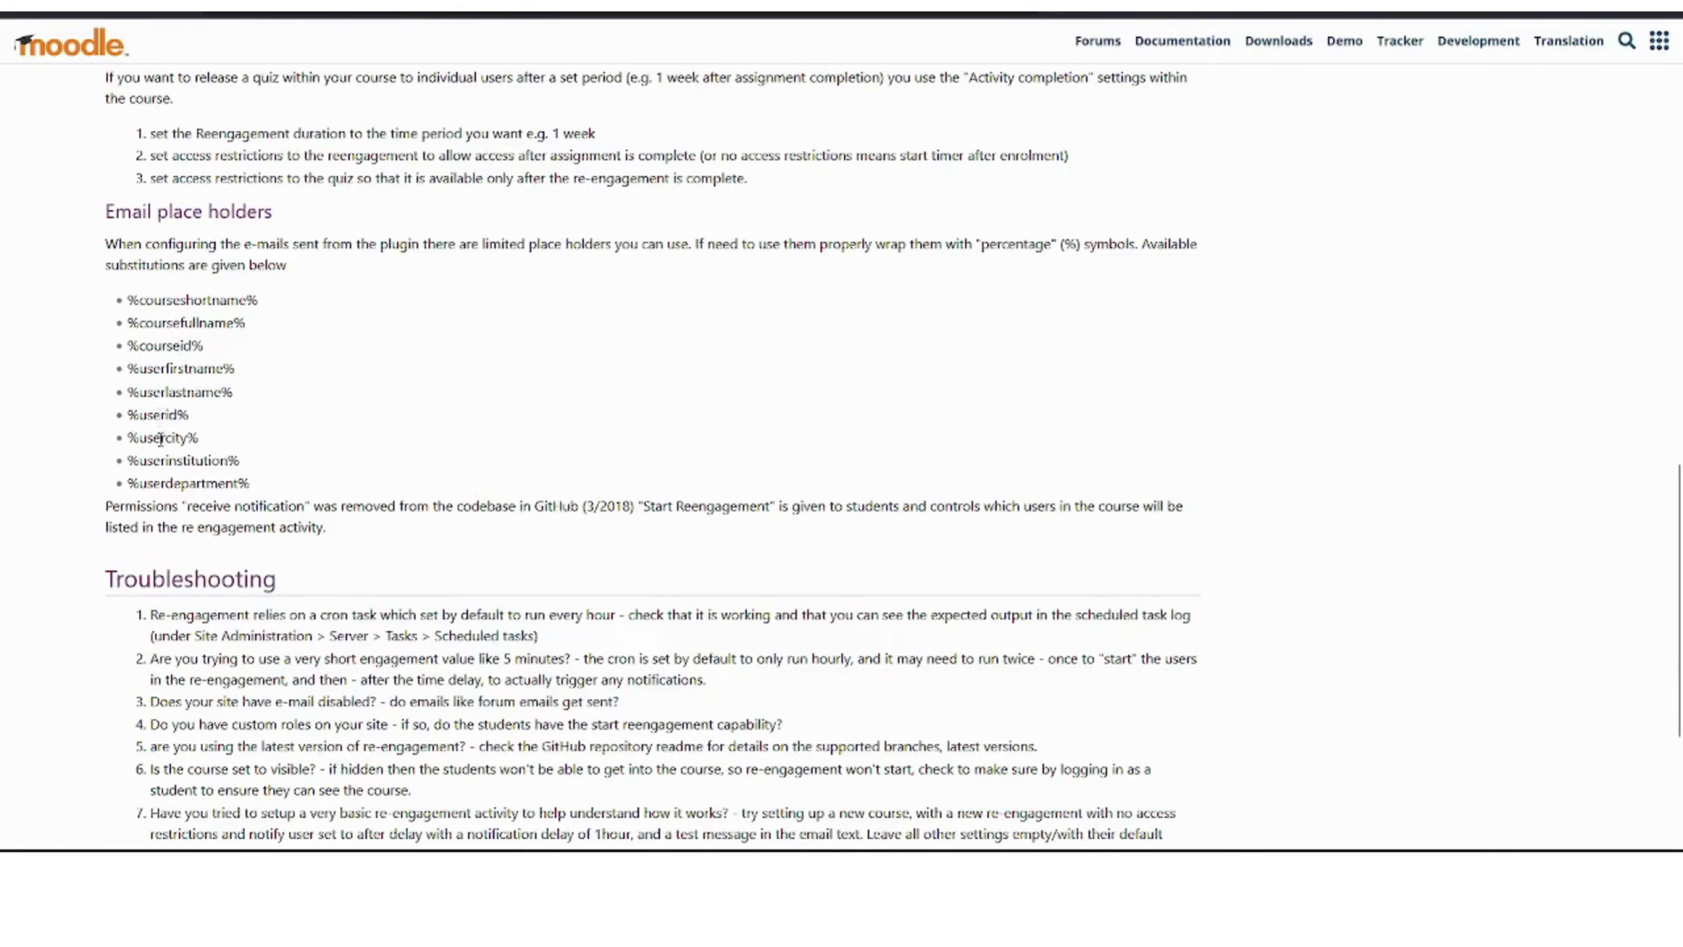
- Review the %userdepartment% email placeholder in MoodleDocs and go back to the plugin page
left_click_drag(166, 484, 243, 484)
left_click(248, 484)
key("alt+Left")
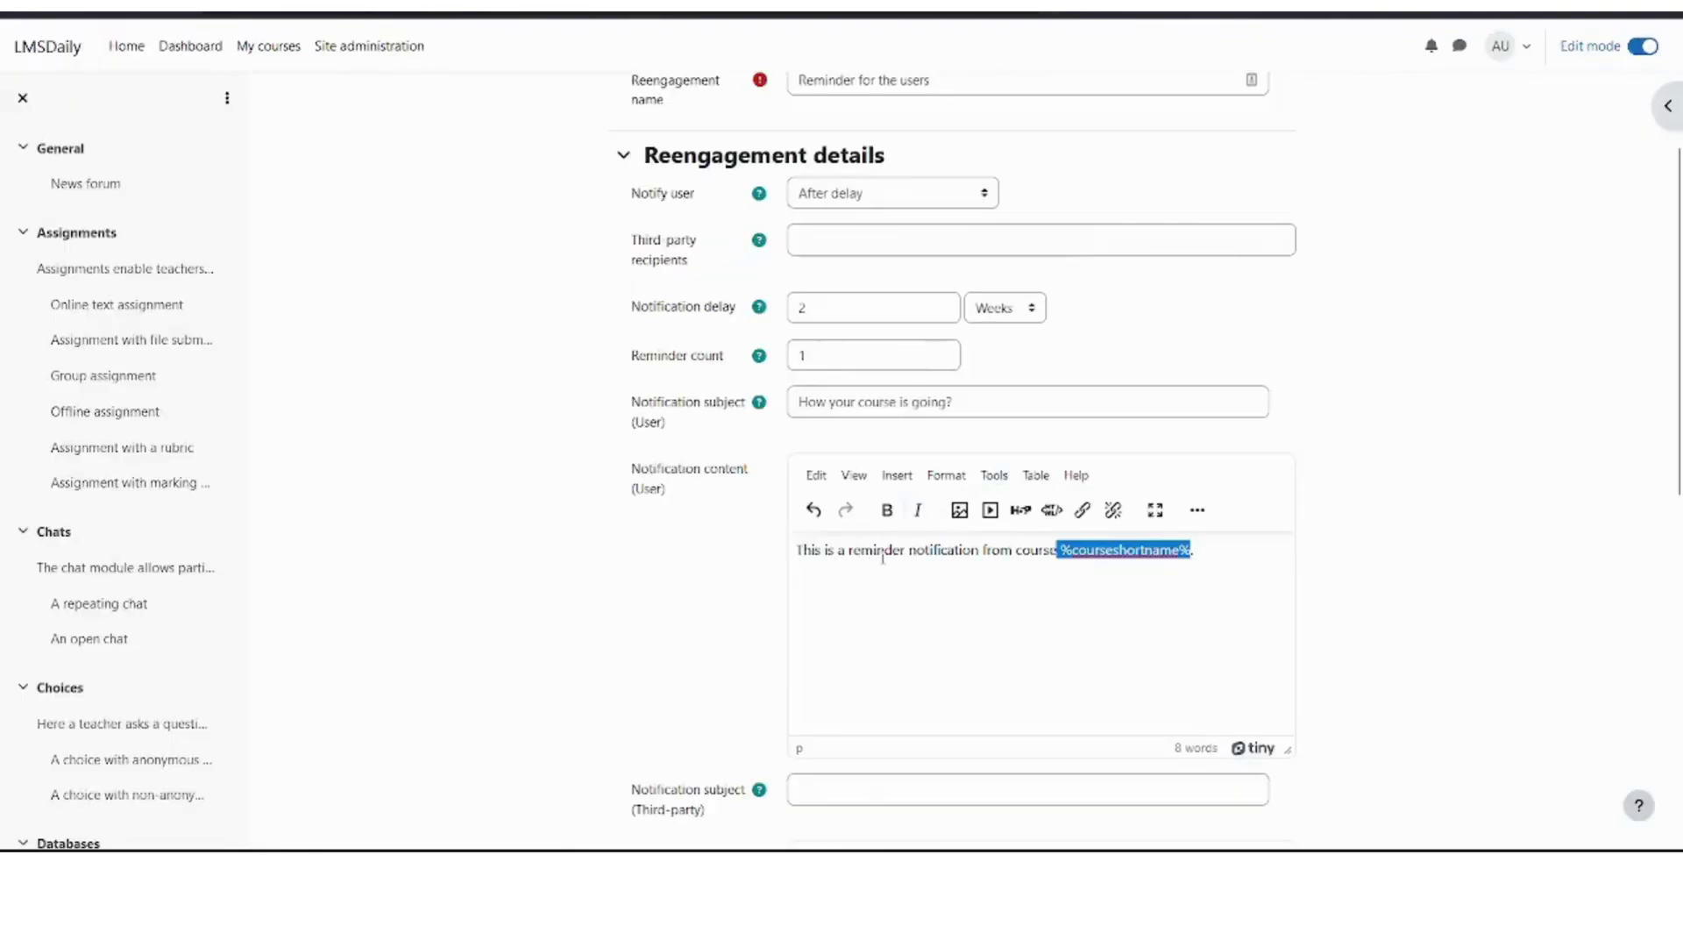
- Extend the user message asking learners to return and complete the course within next week
left_click(1224, 553)
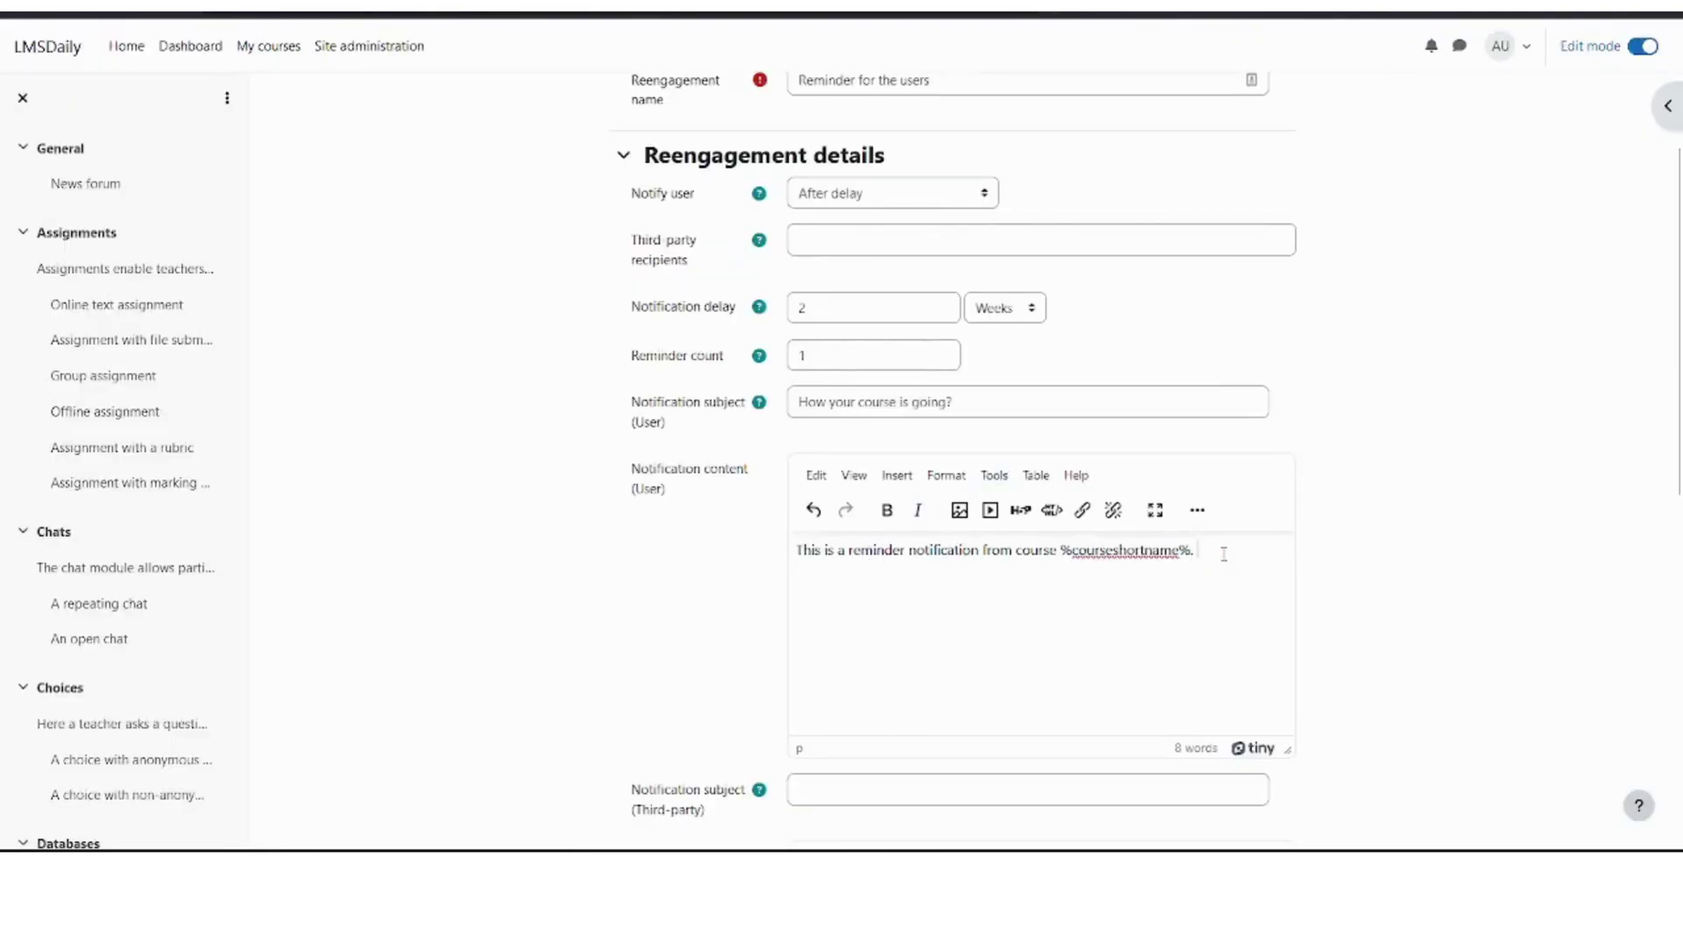
type("Please")
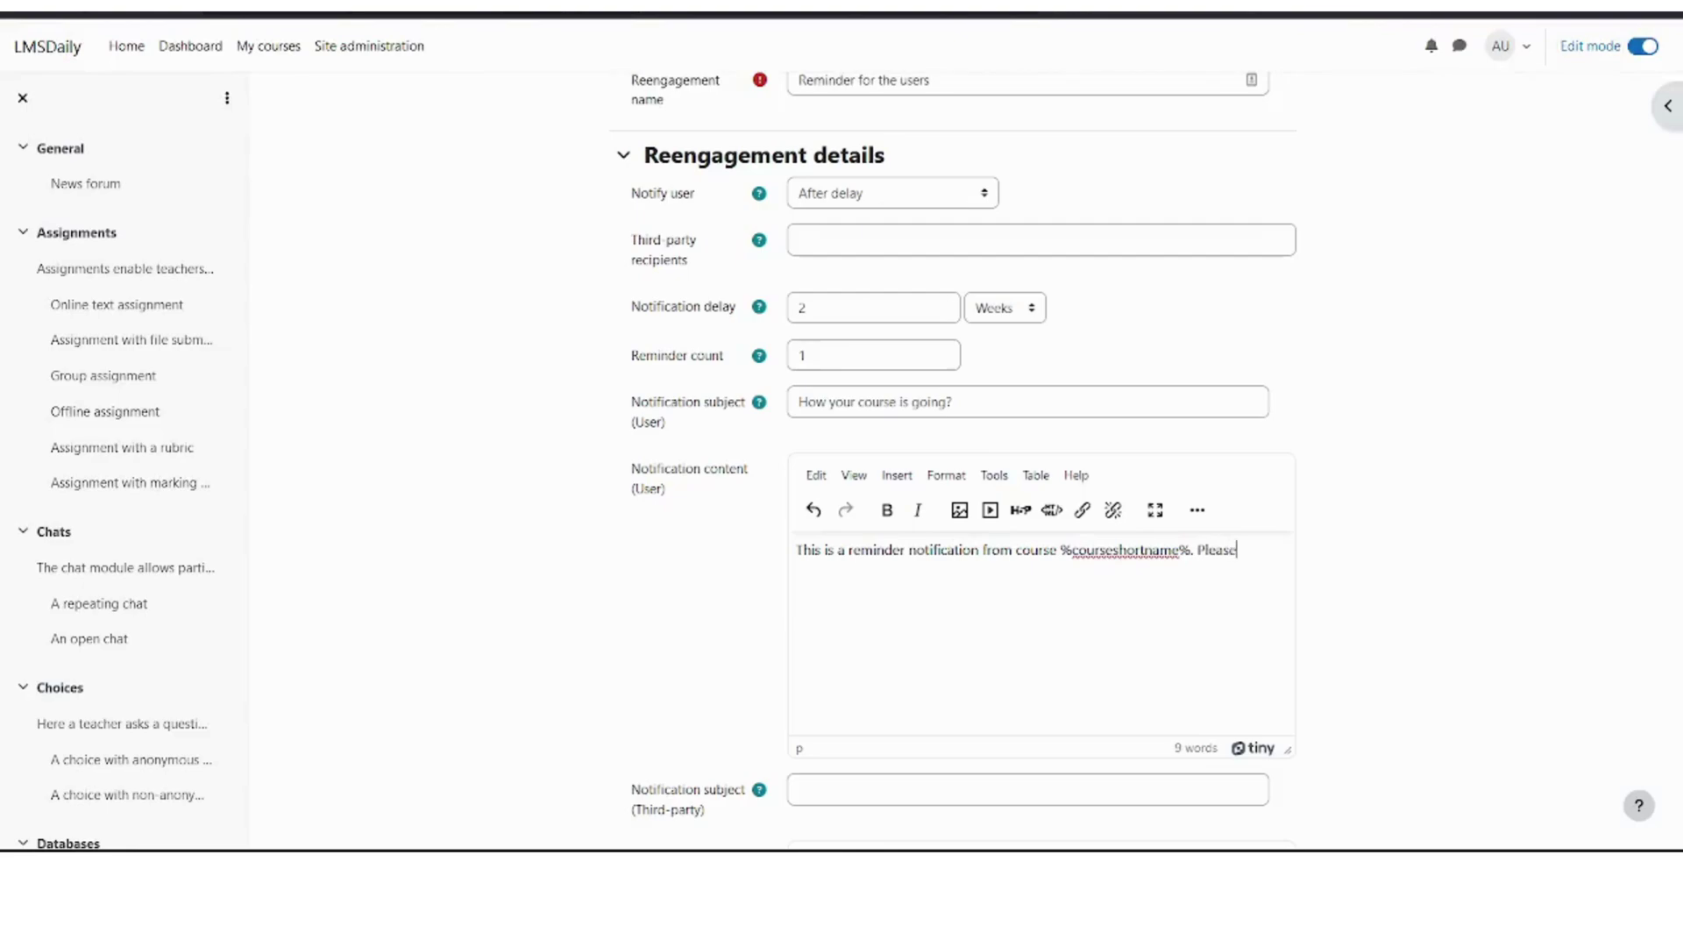
type(" return back to t")
type("he course and c")
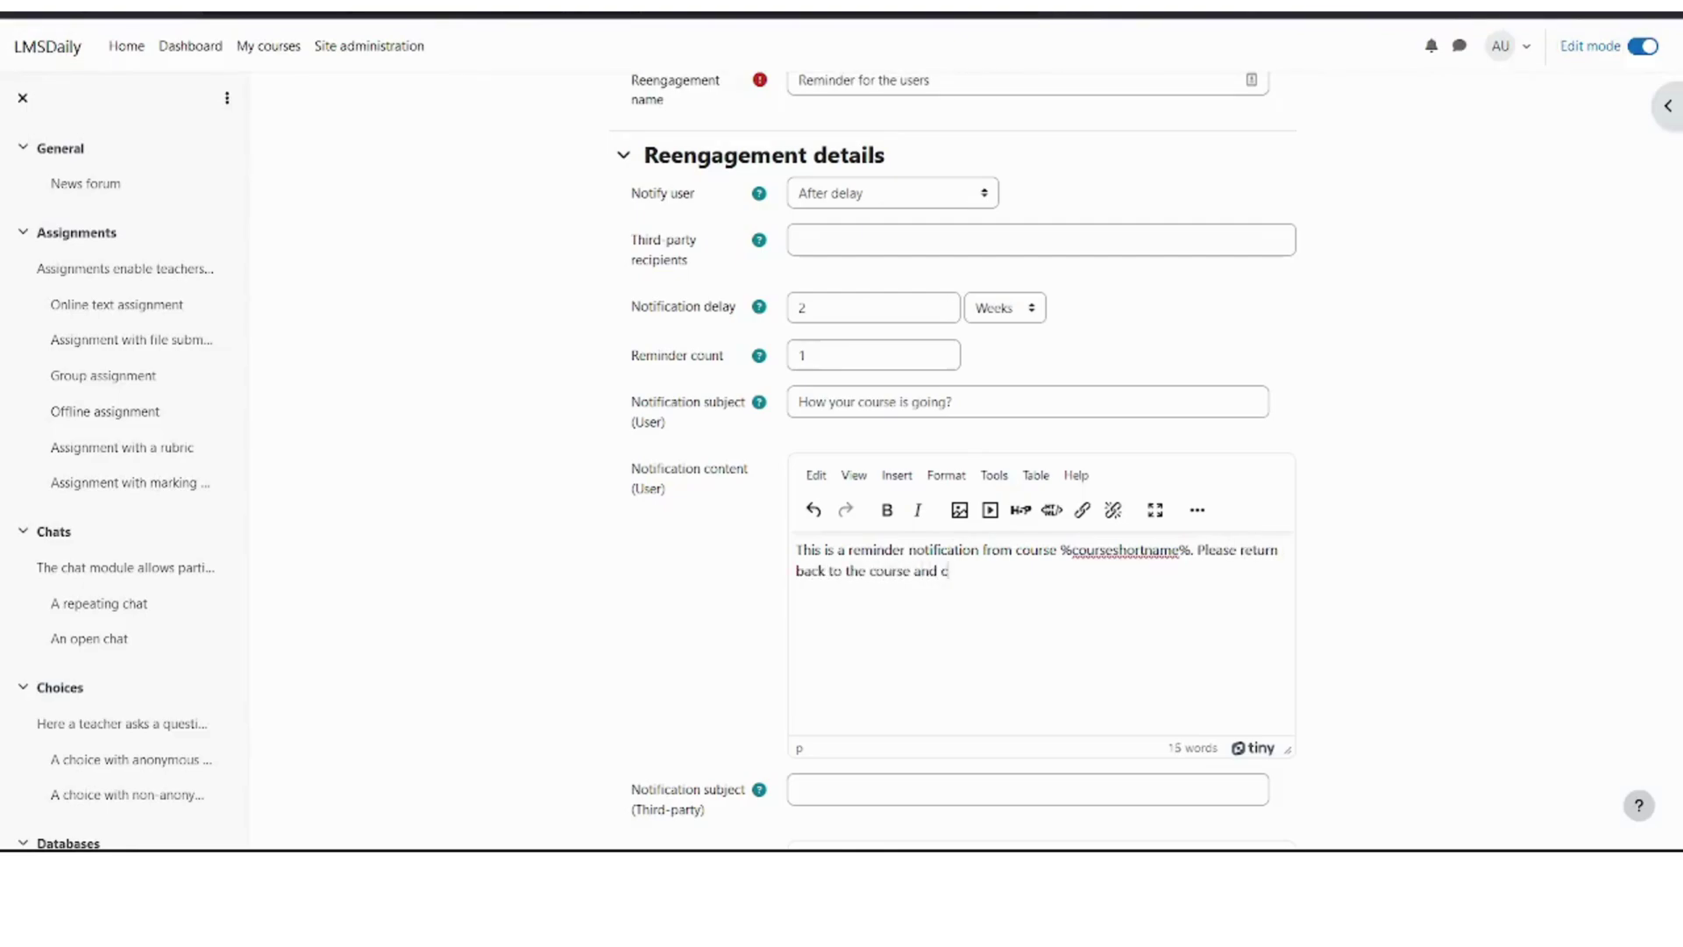
type("omplete it ")
type("within ne")
type("xt week.")
scroll(1068, 557, "down", 3)
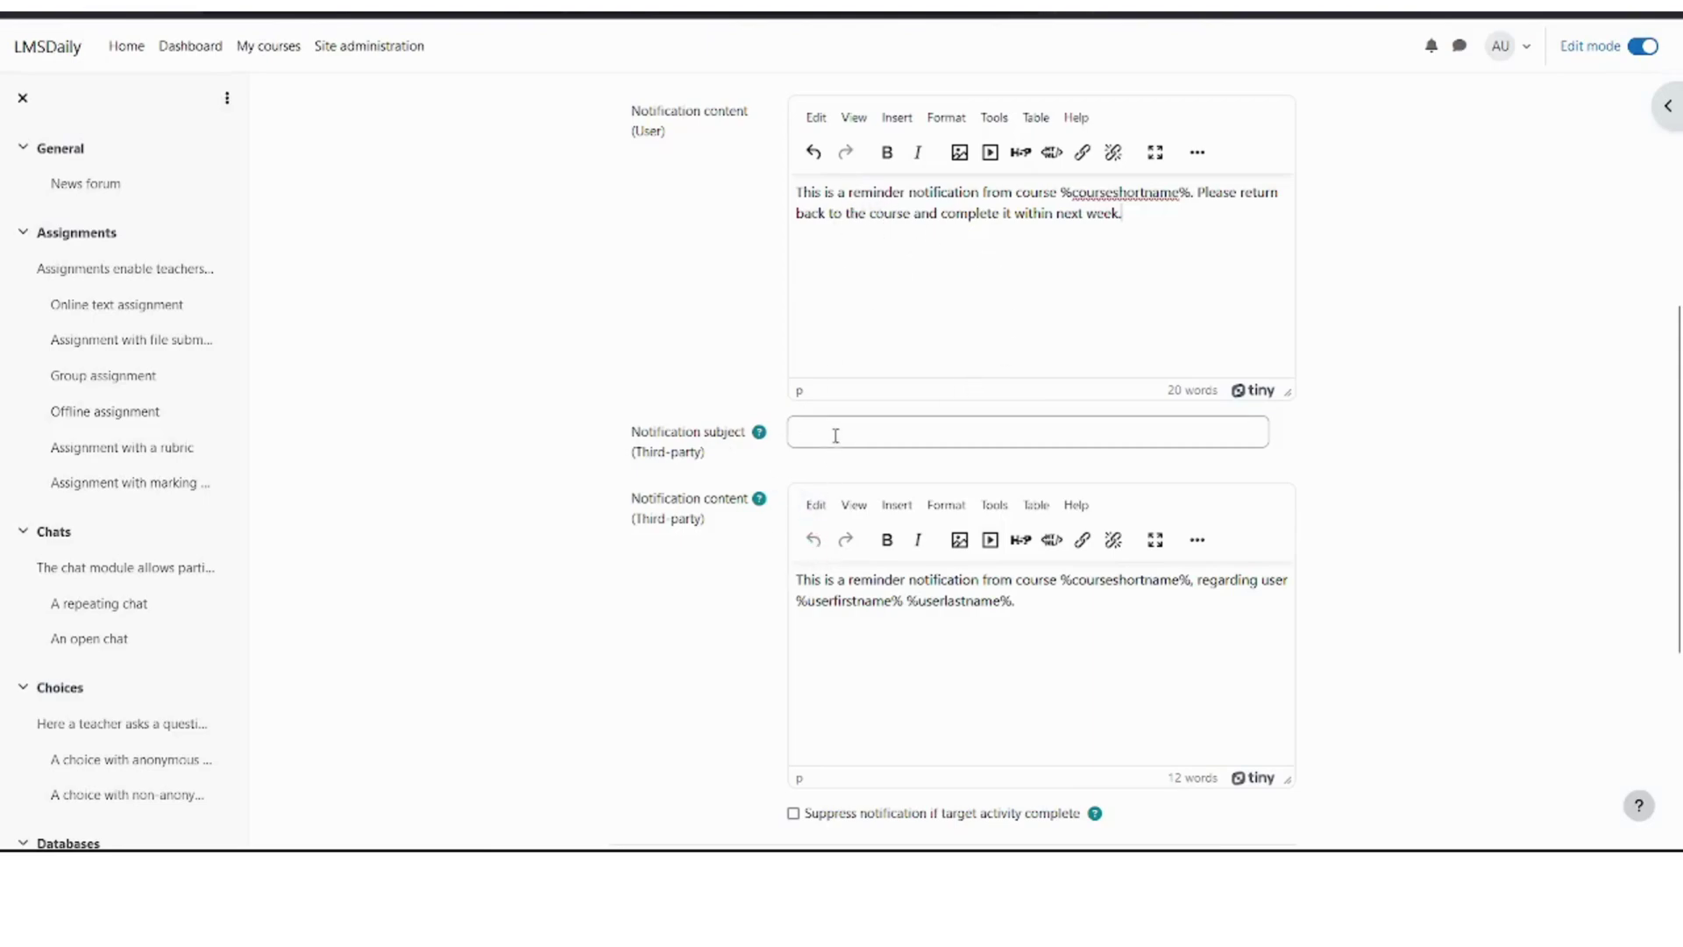
scroll(751, 594, "up", 3)
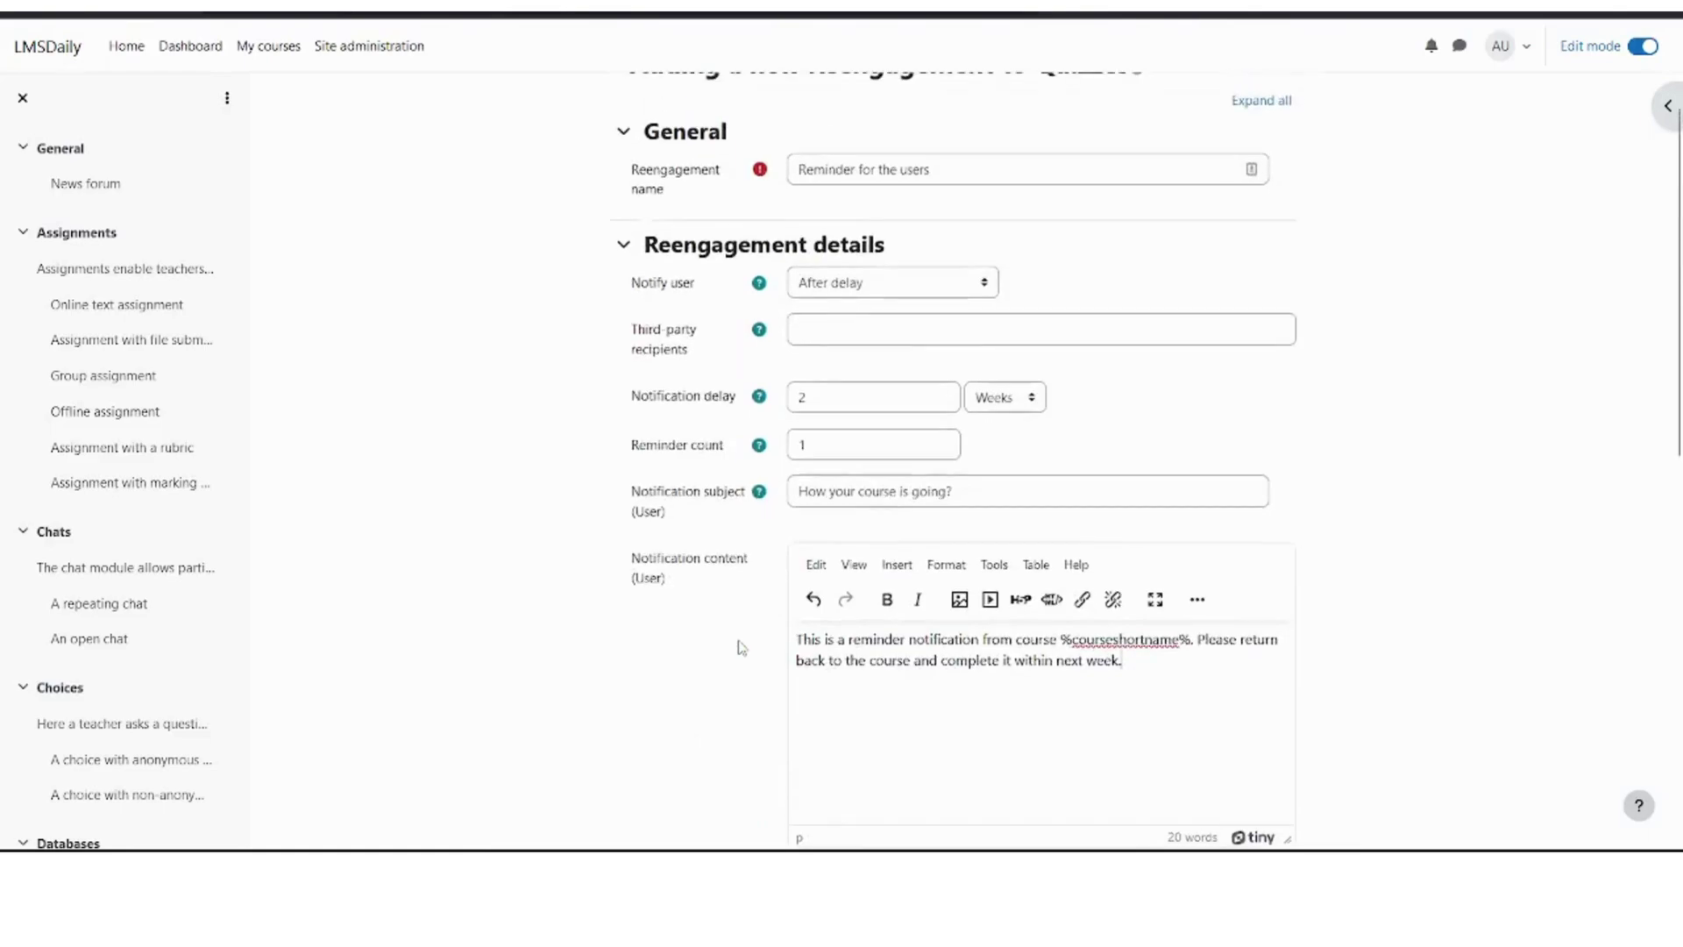
scroll(744, 569, "down", 3)
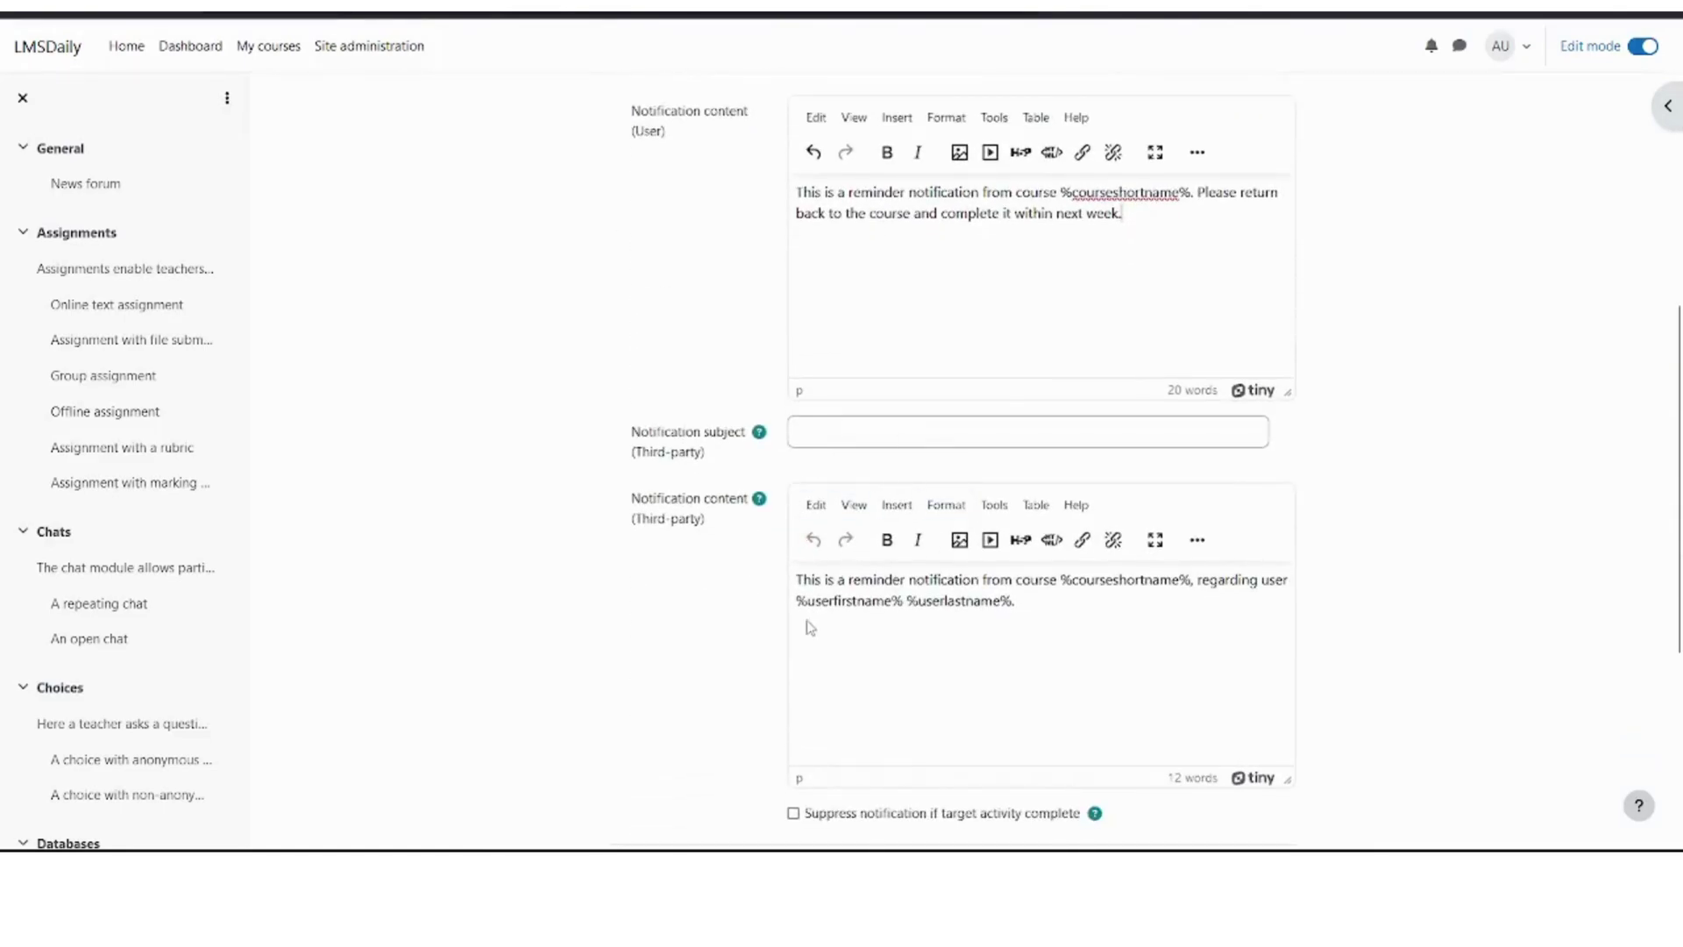
scroll(731, 640, "down", 2)
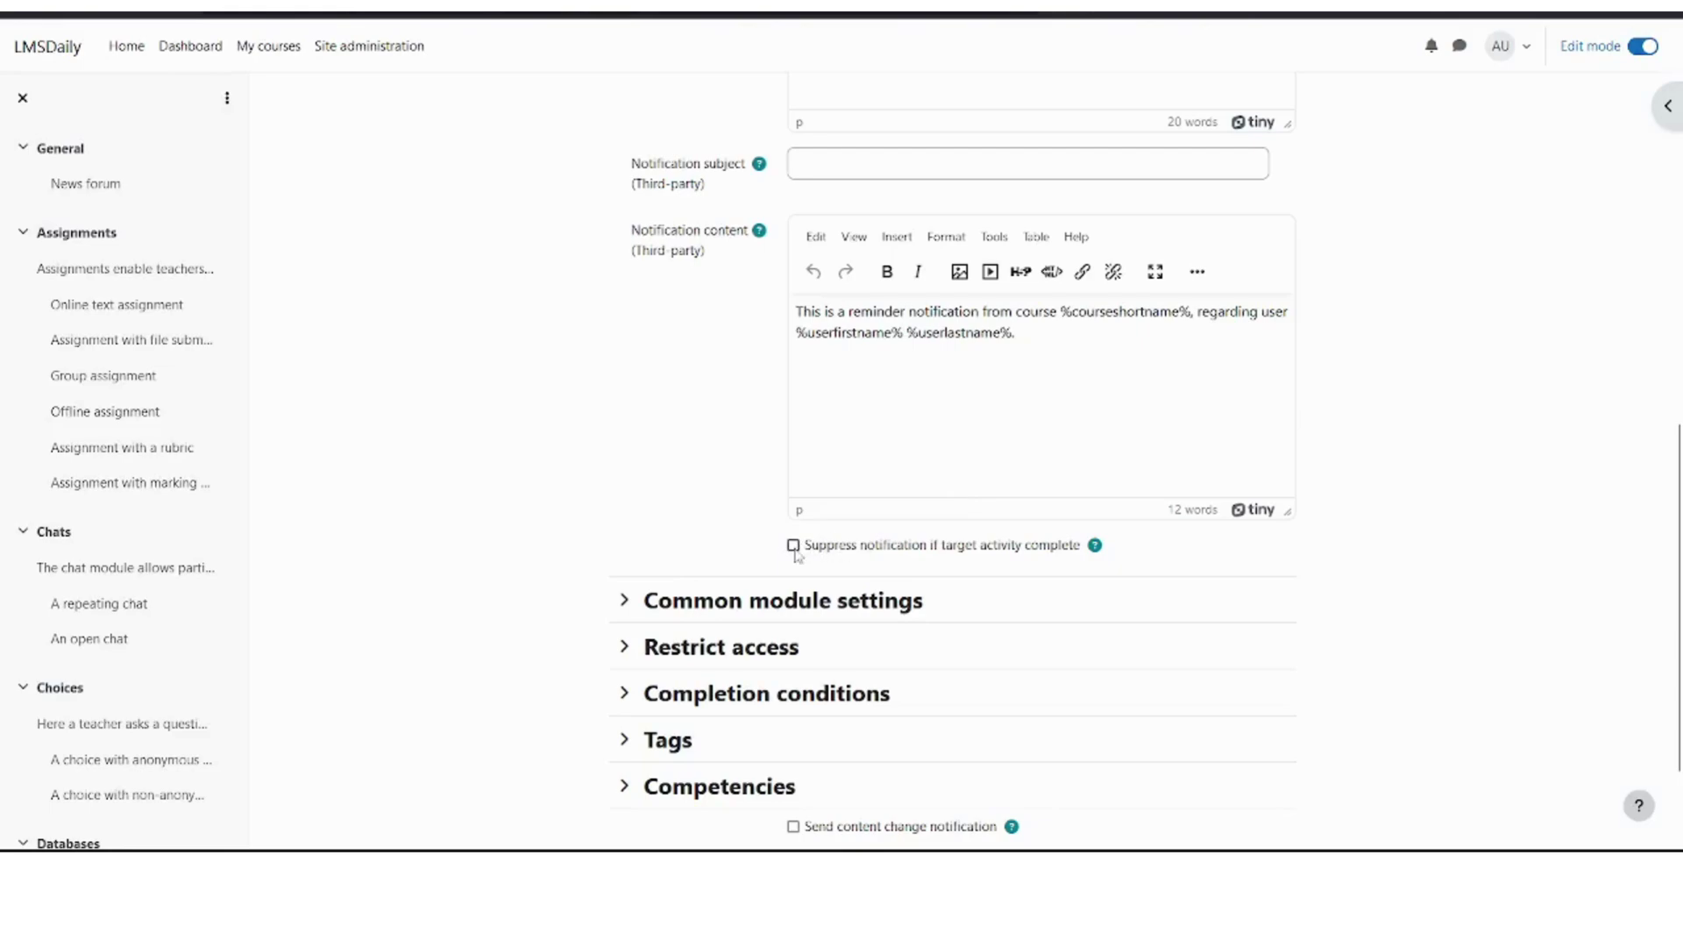
- Suppress notification once complete and target Demo Quiz with all standard Quiz Questions
left_click(792, 546)
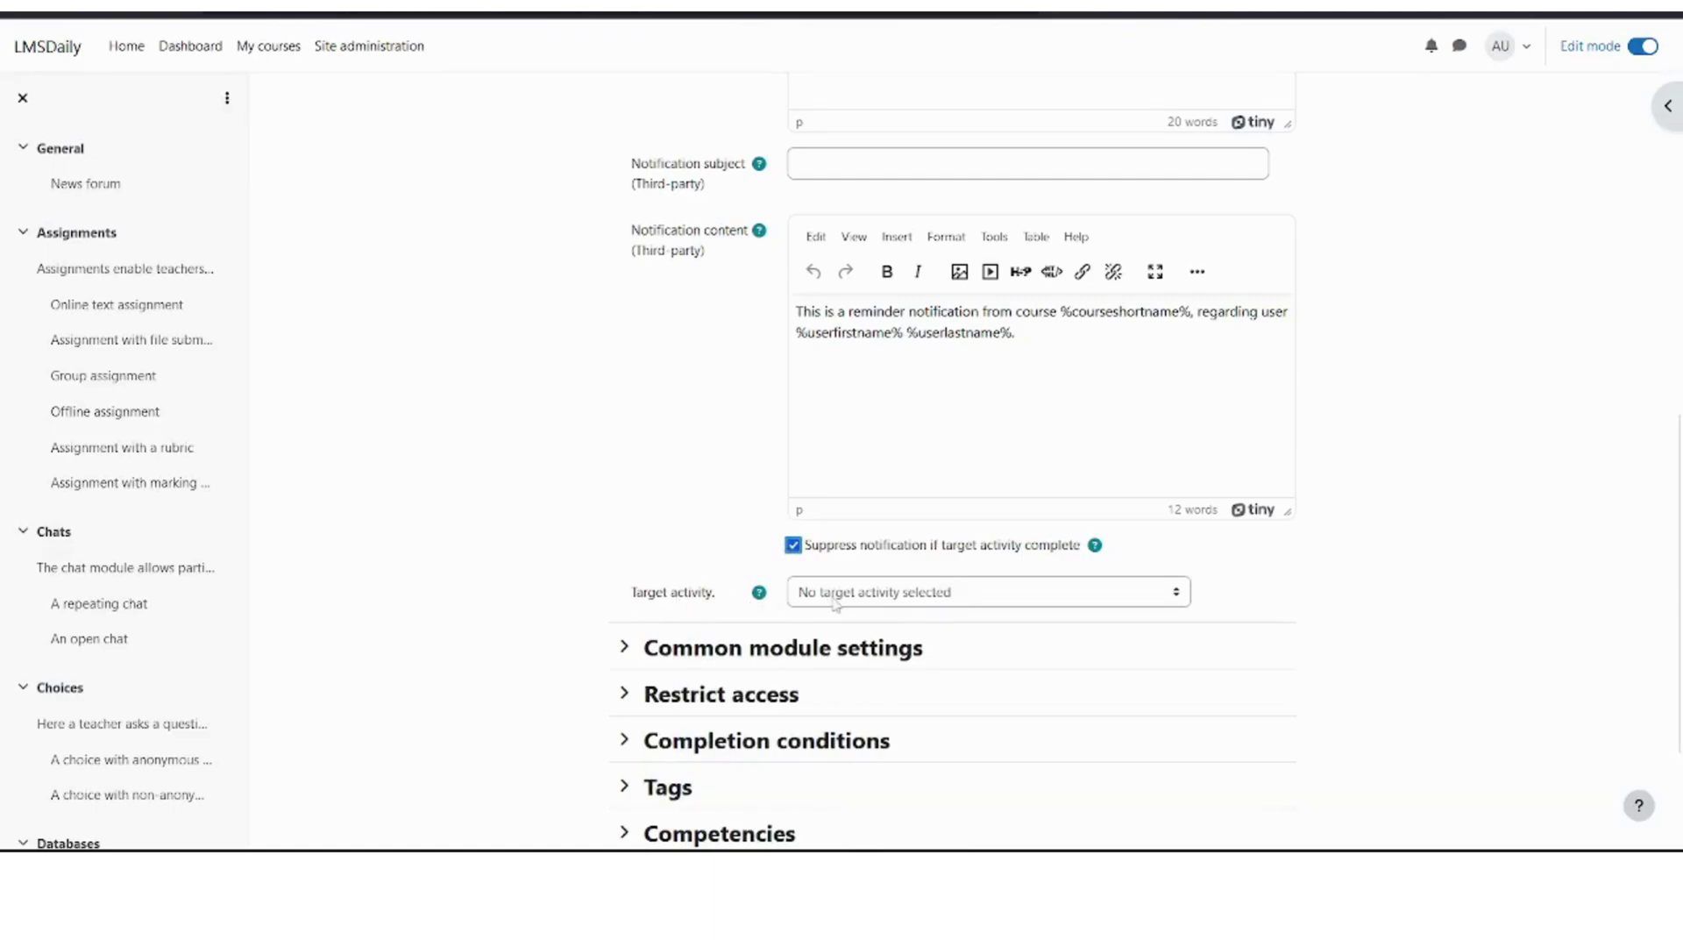
left_click(832, 599)
scroll(905, 453, "down", 2)
scroll(905, 453, "down", 2)
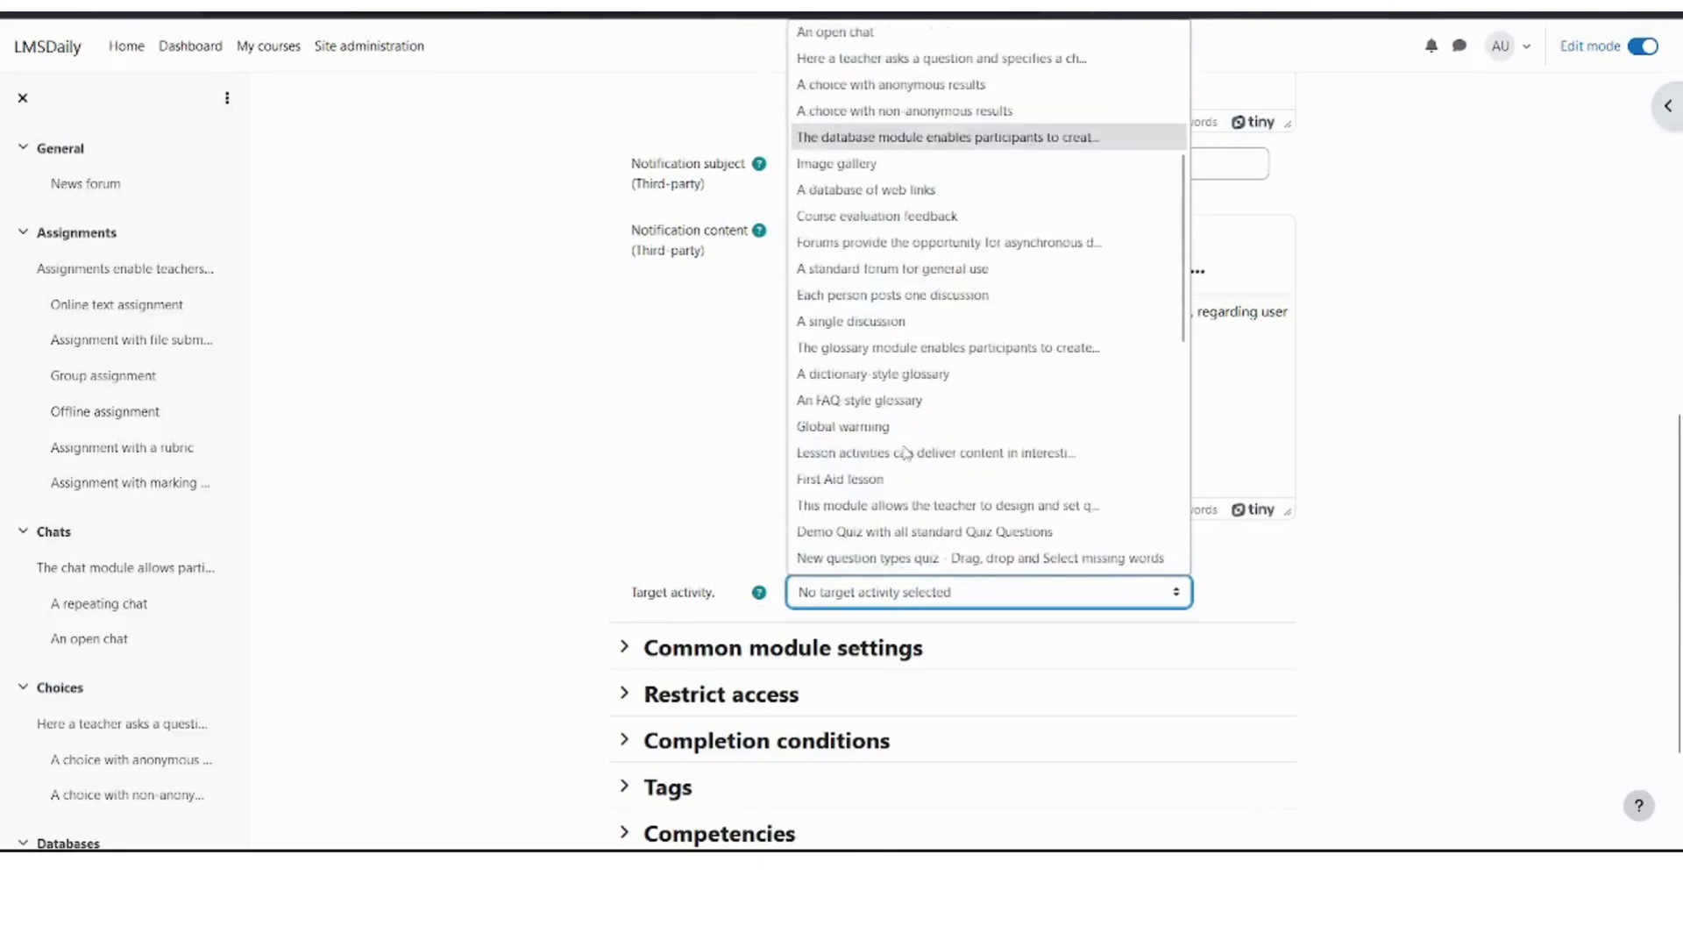
scroll(891, 418, "down", 2)
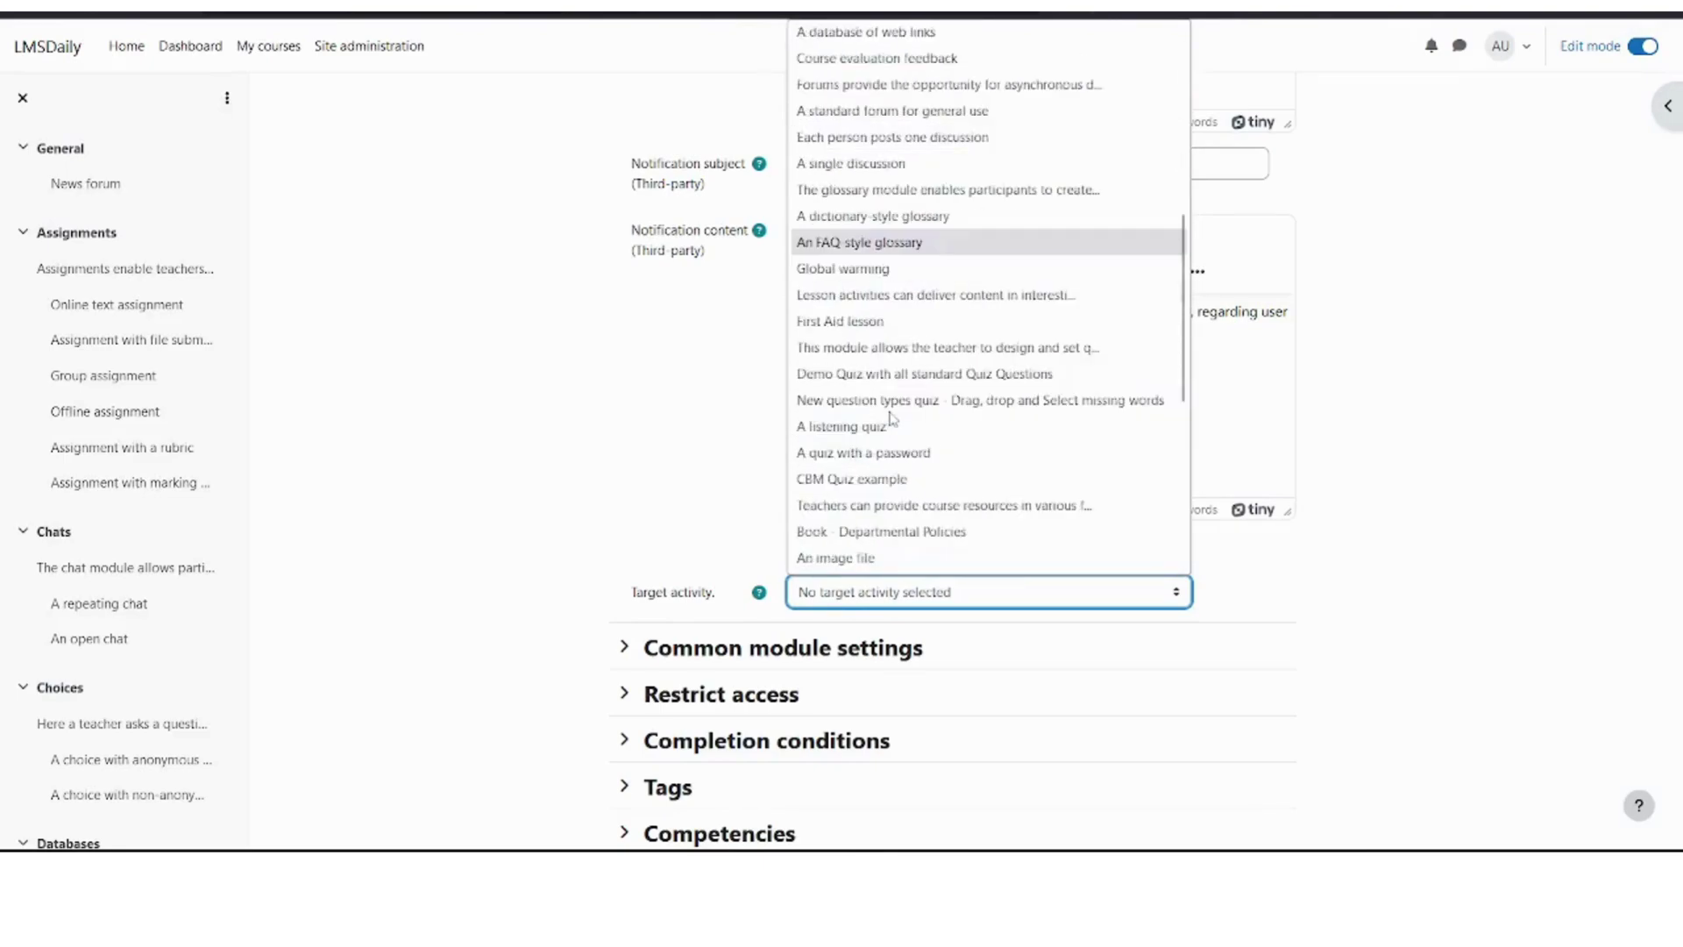
scroll(891, 418, "down", 2)
scroll(890, 418, "down", 2)
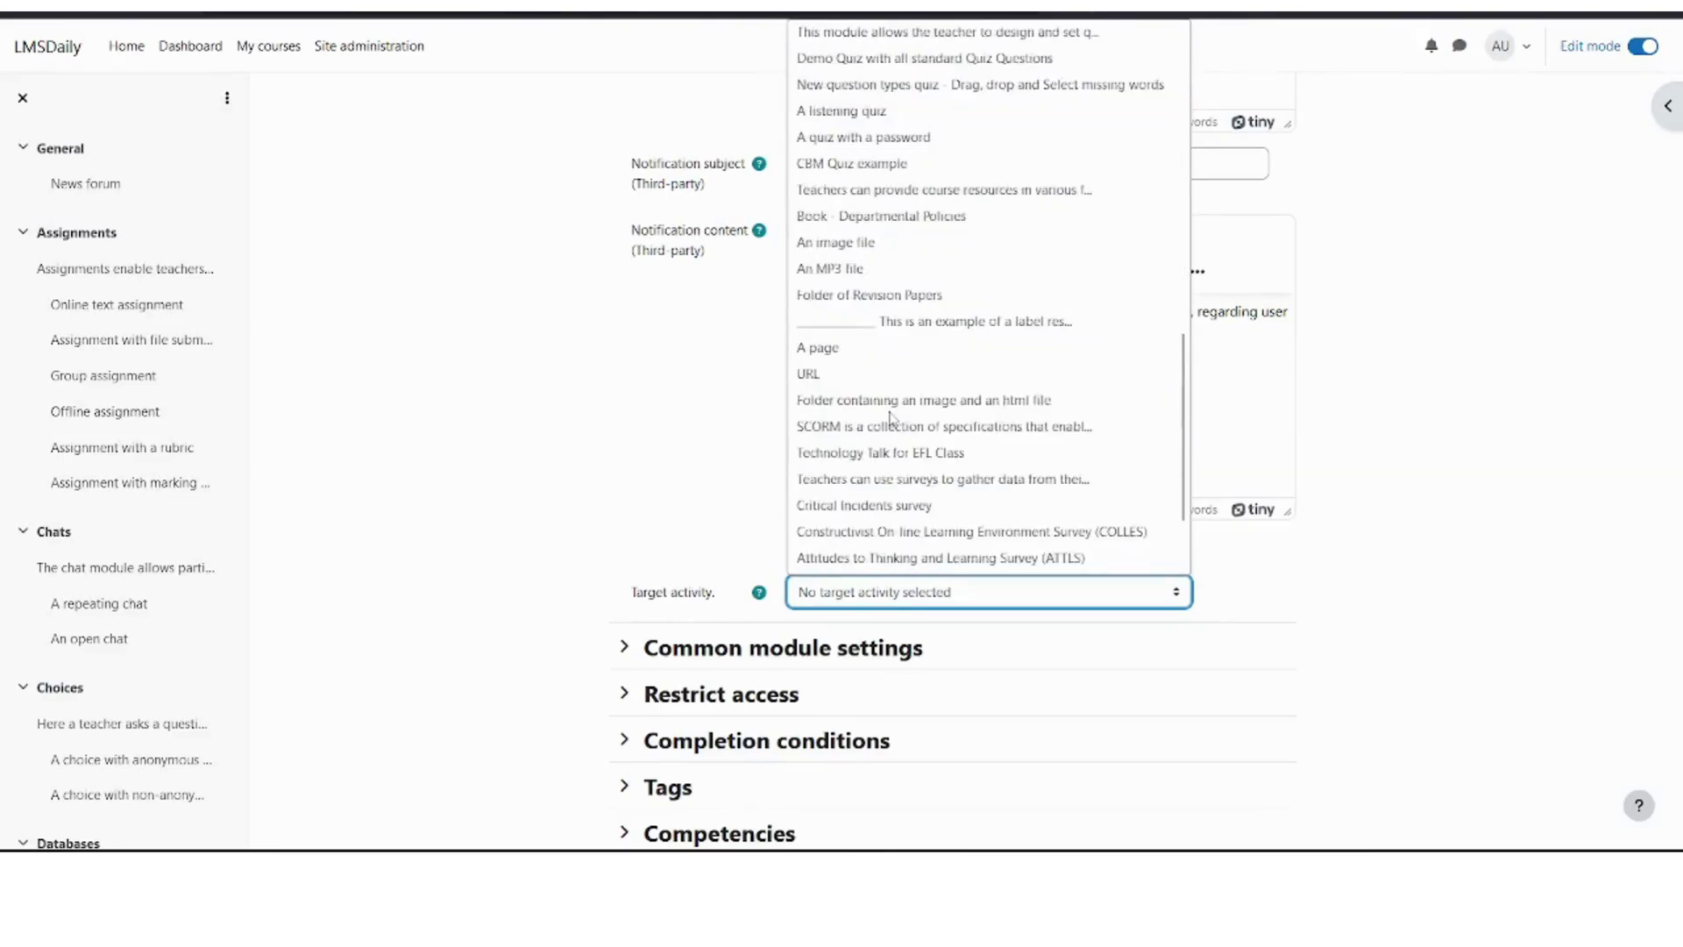
scroll(891, 418, "down", 1)
scroll(889, 418, "up", 2)
scroll(887, 415, "up", 2)
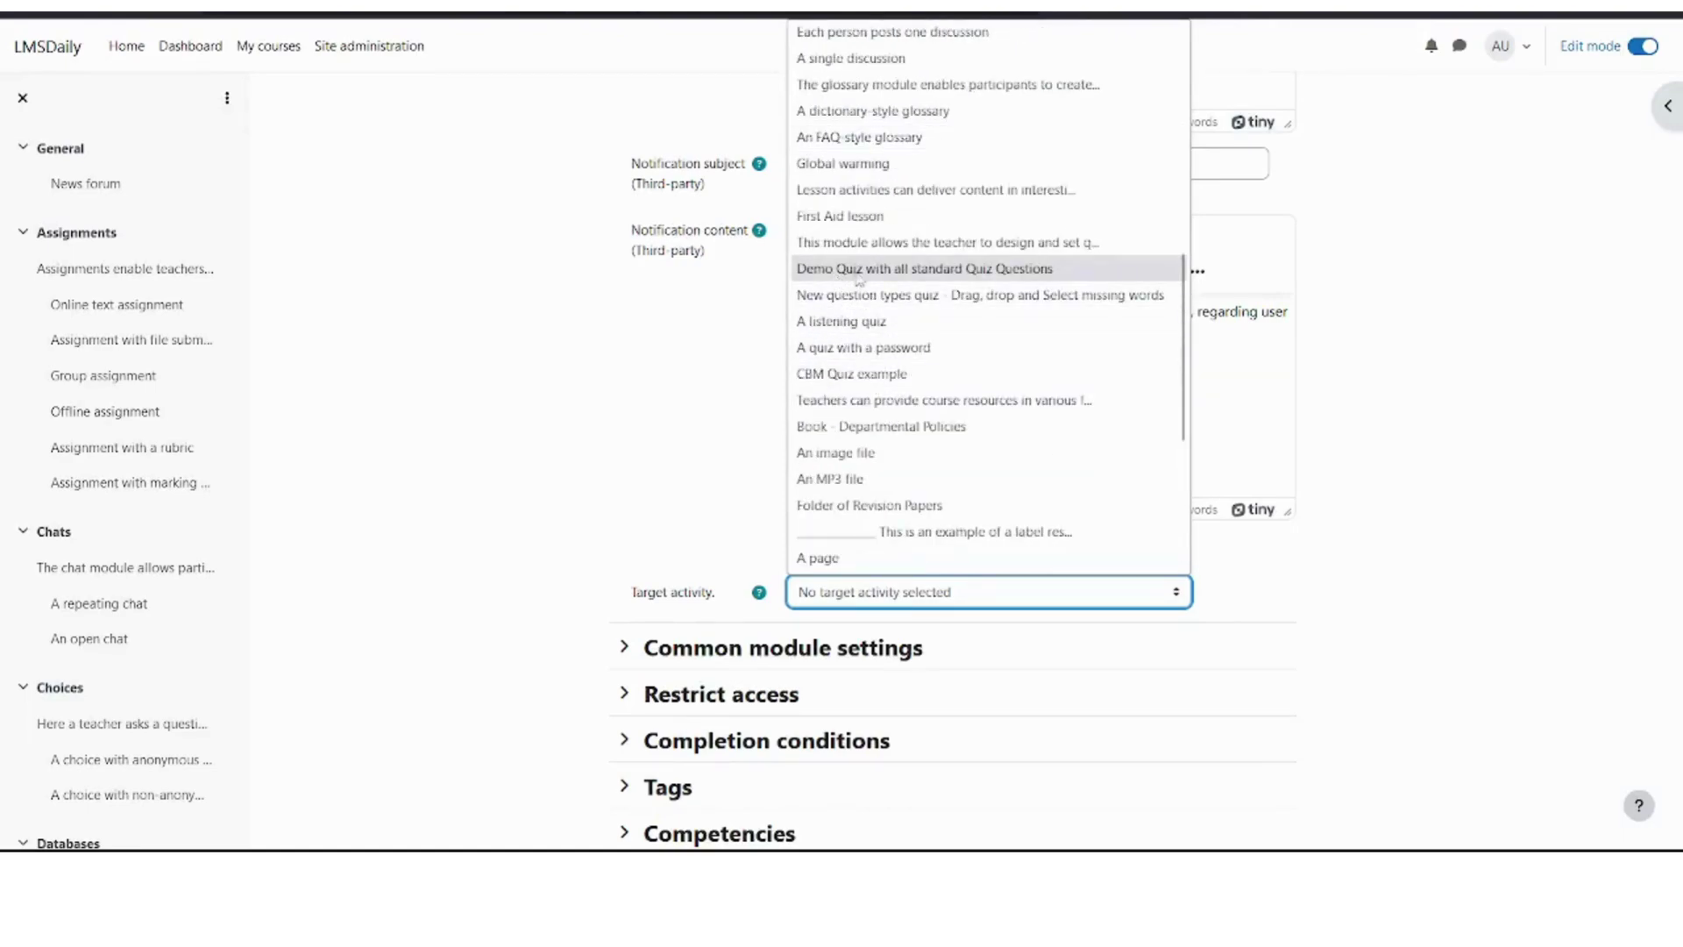
left_click(921, 270)
scroll(585, 414, "down", 2)
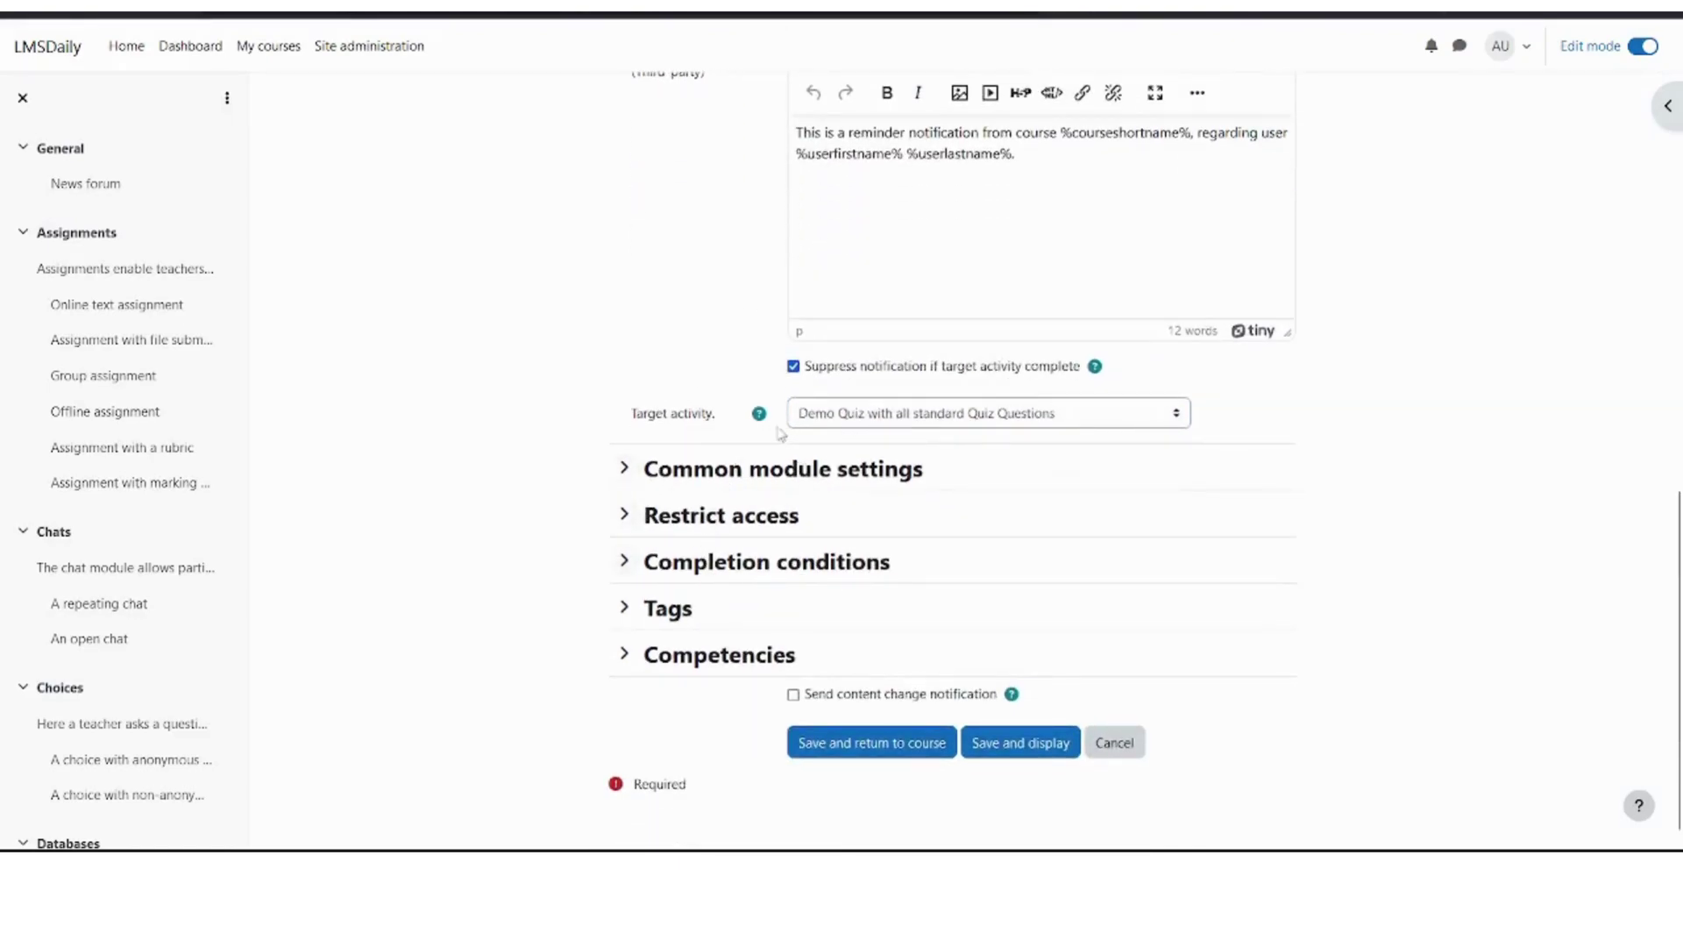
- Save the Reengagement activity and return to the course
left_click(927, 759)
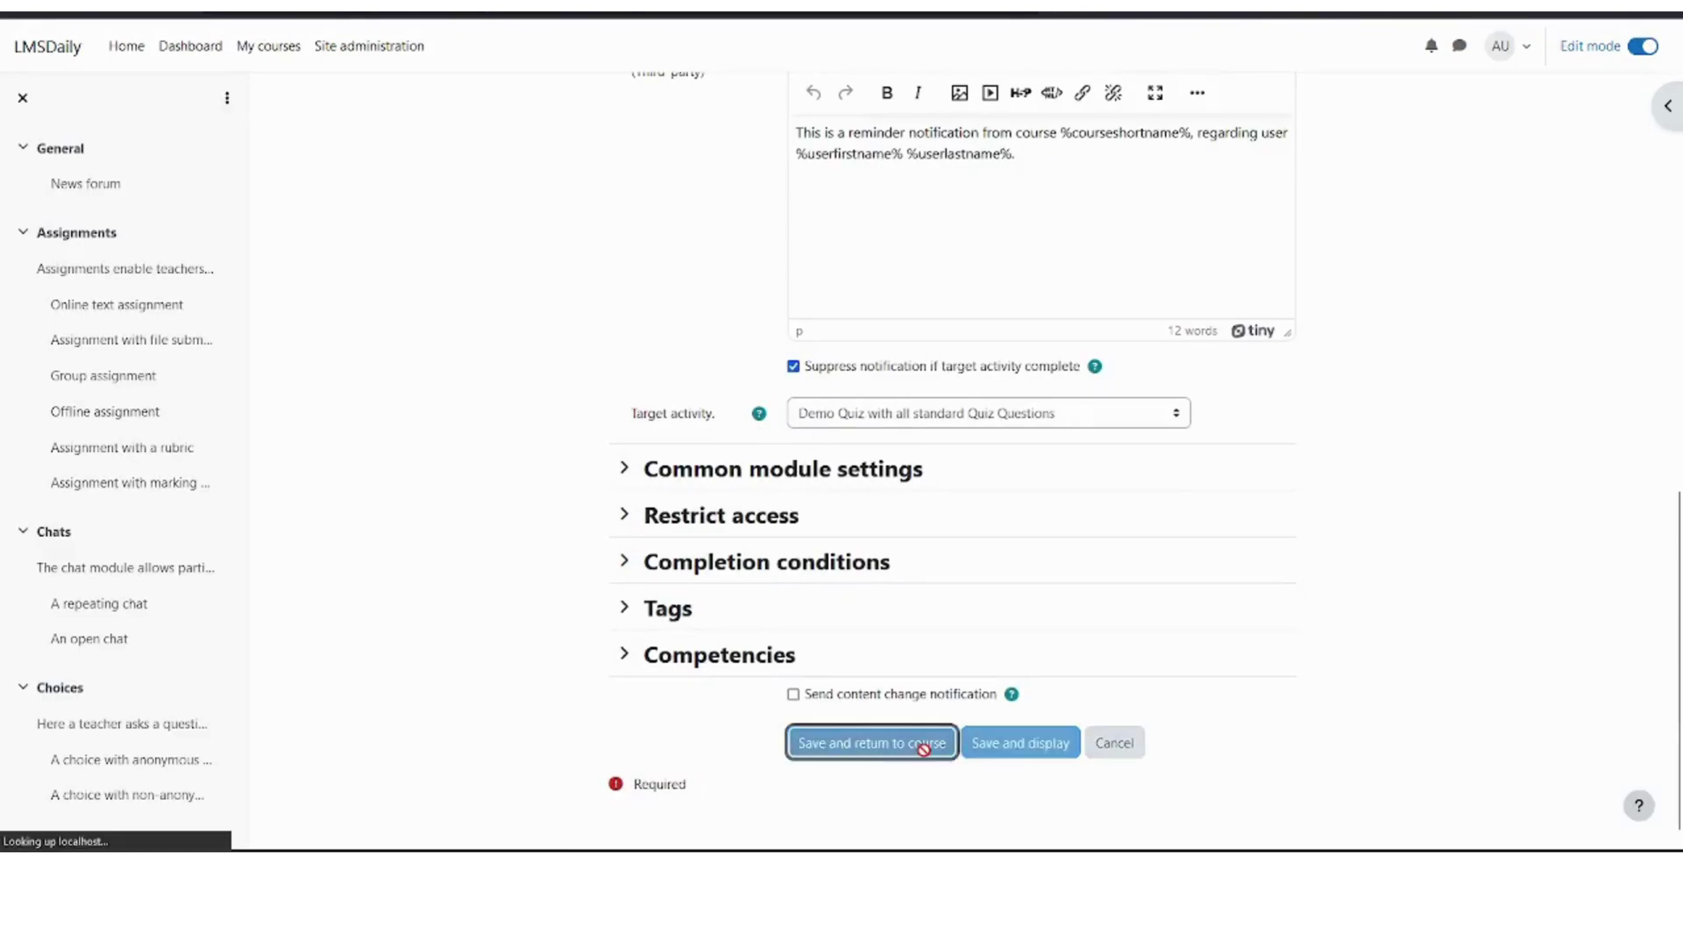